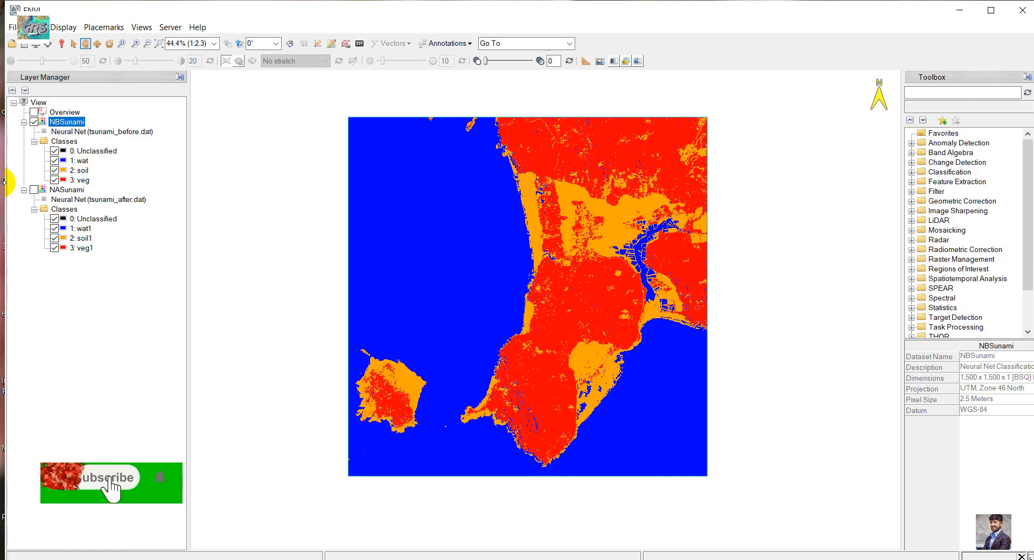
click(67, 190)
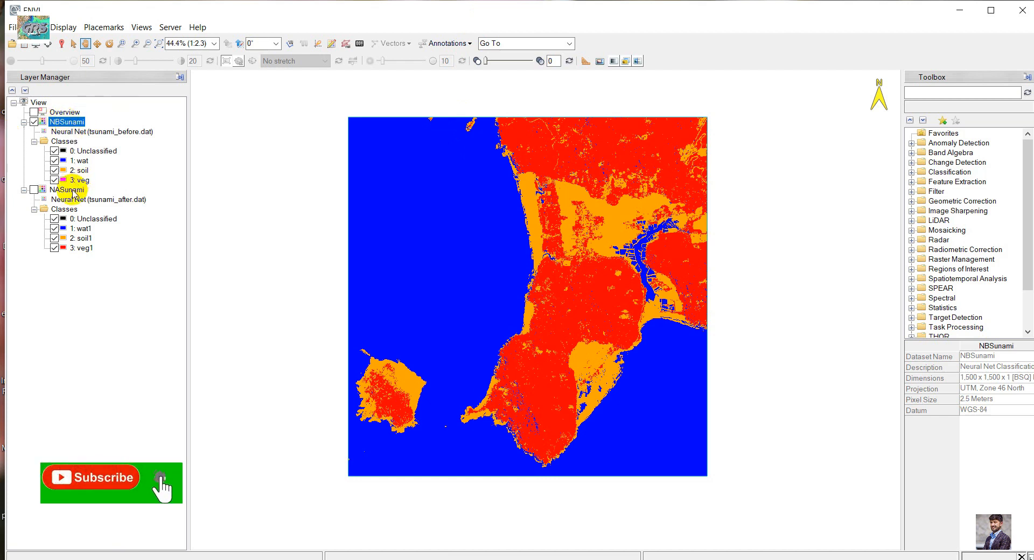
click(71, 124)
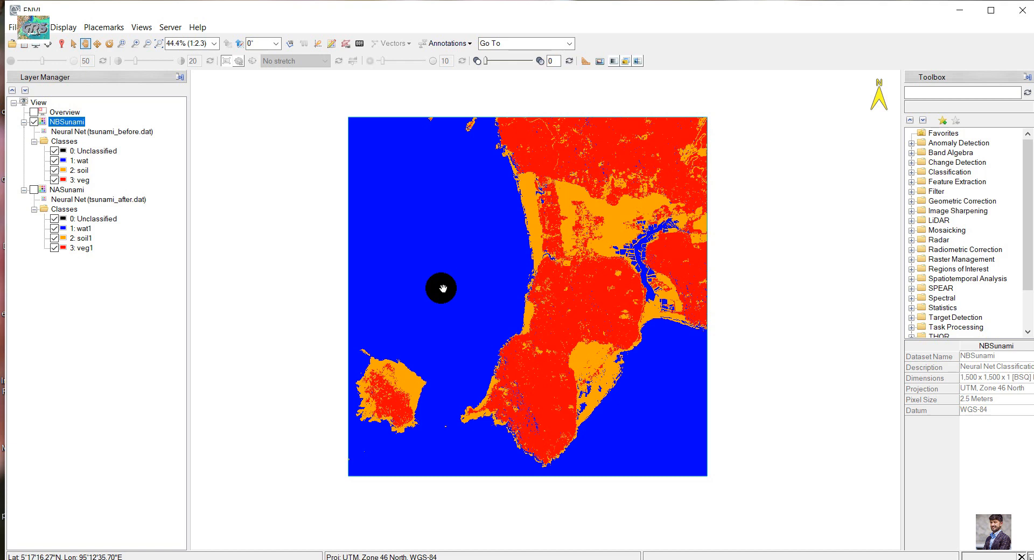
drag(576, 302, 543, 316)
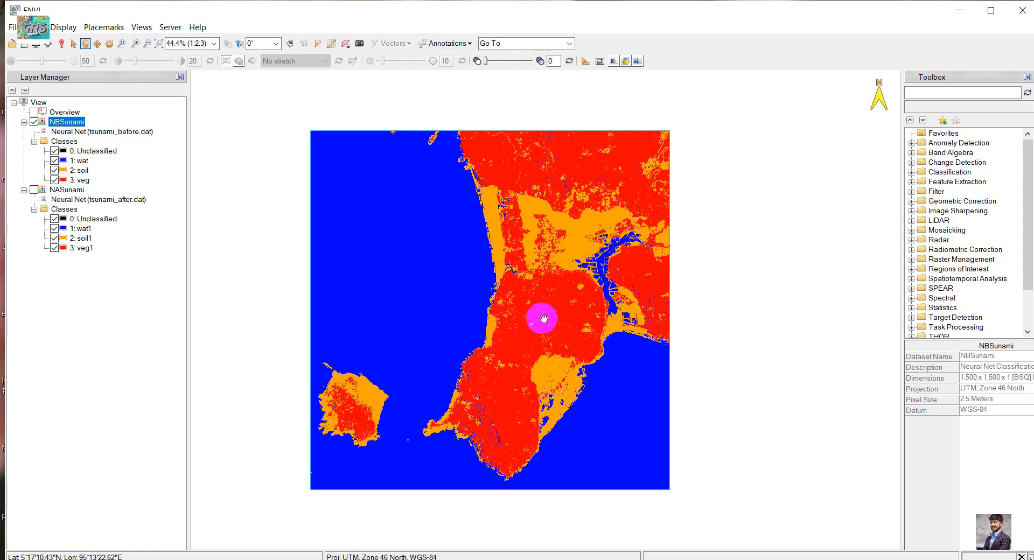
scroll(529, 260, down, 1)
scroll(529, 260, up, 1)
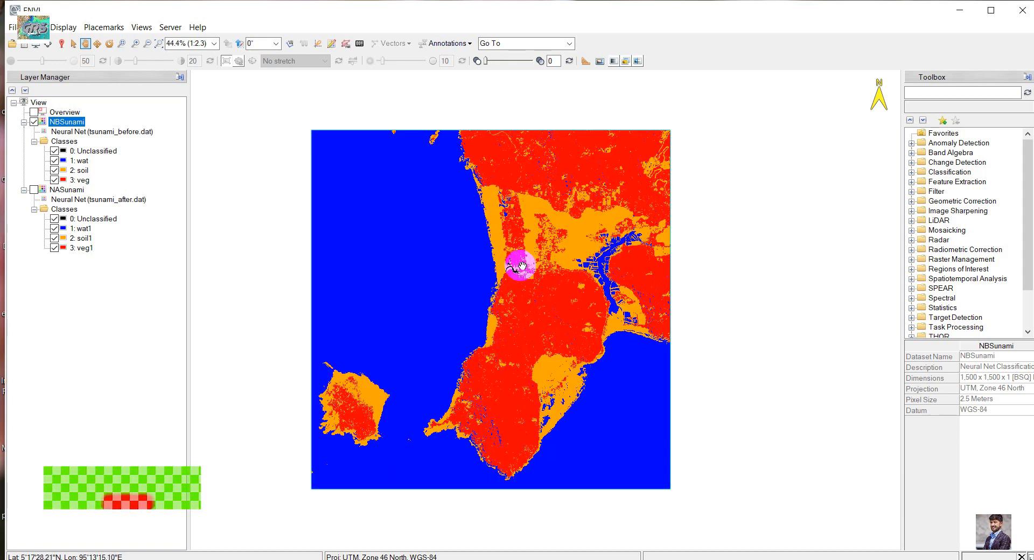
drag(521, 264, 547, 266)
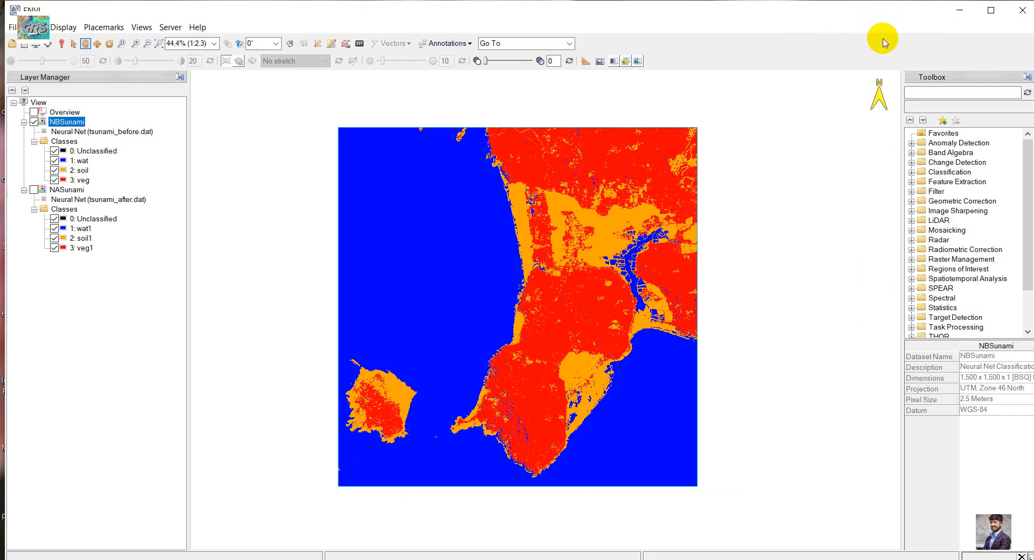
mouse_move(588, 219)
mouse_down()
mouse_move(619, 220)
mouse_move(591, 219)
mouse_up()
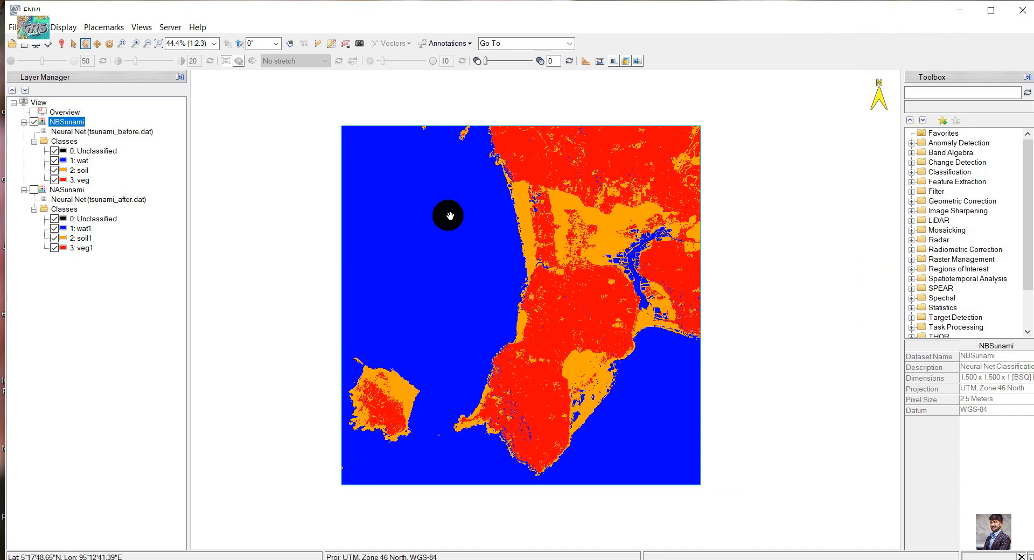
Search the toolbox for "change det" and open the Change Detection Statistics tool
click(928, 92)
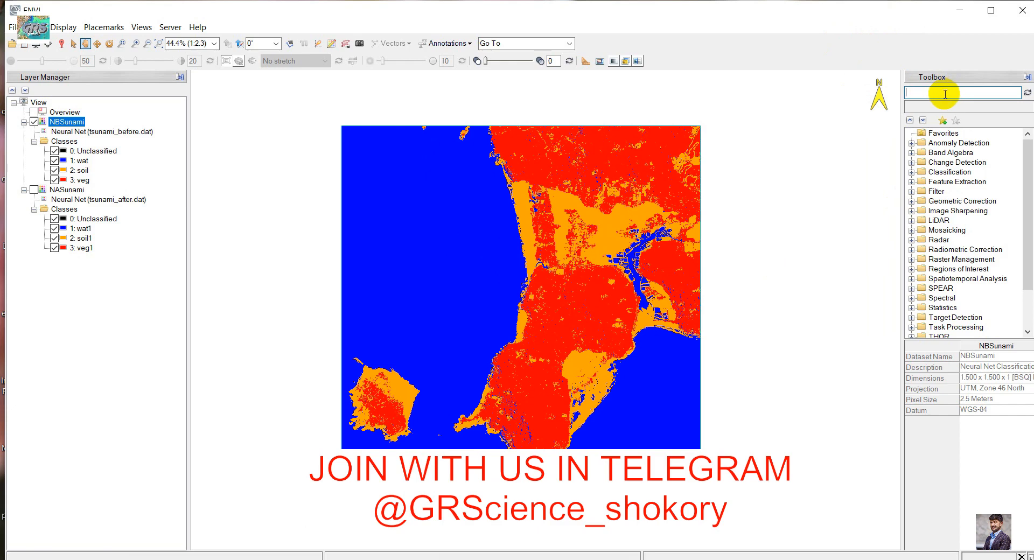
text(change det)
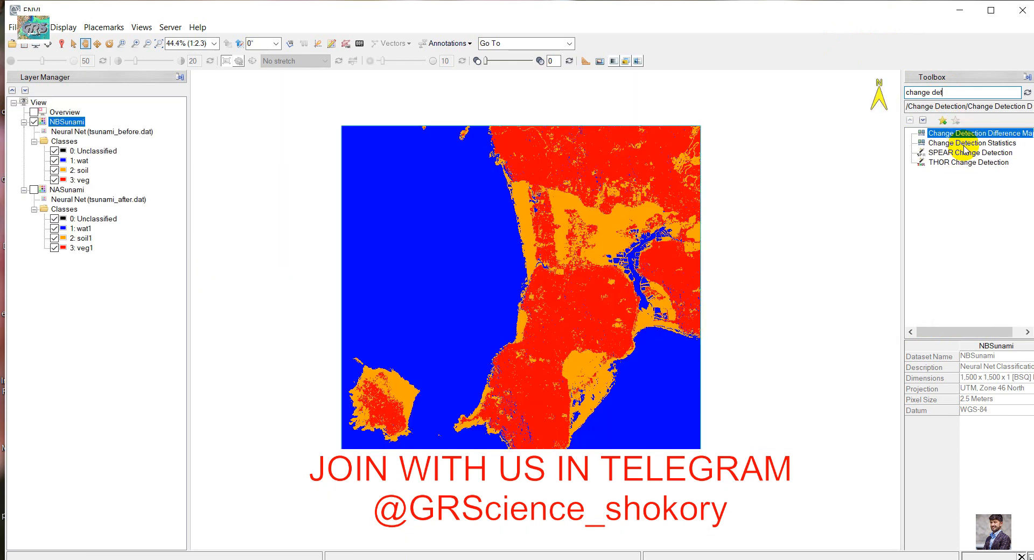
click(964, 144)
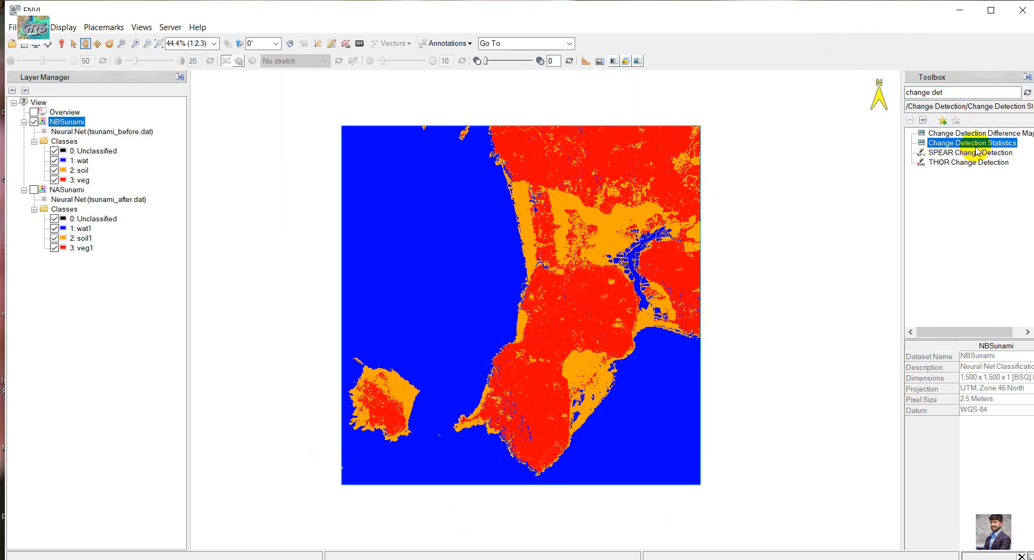
double_click(962, 144)
Set Neural Net (tsunami_before.dat) of NBSunami as the initial state image and Neural Net (tsunami_after.dat) of NASunami as the final state image
drag(312, 95, 447, 162)
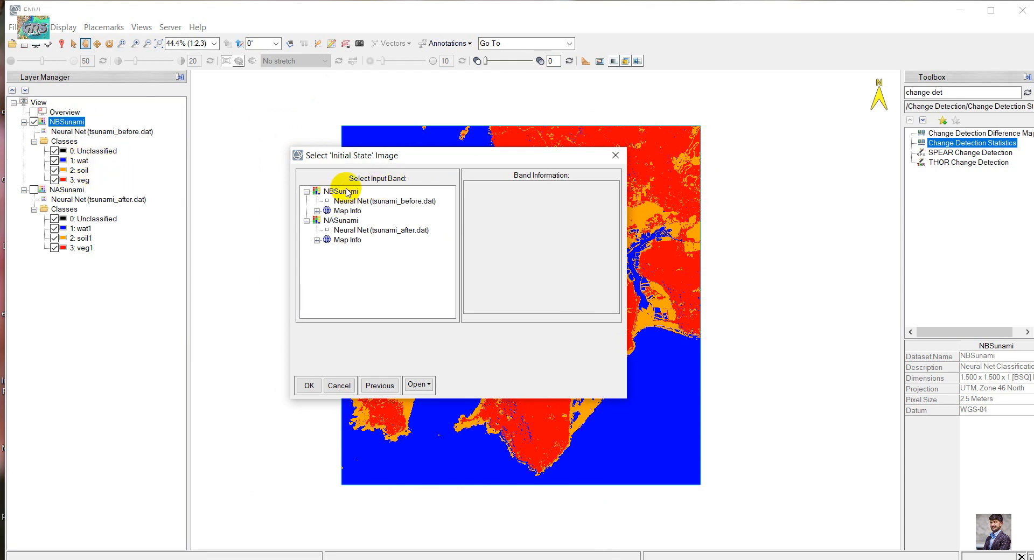
click(329, 200)
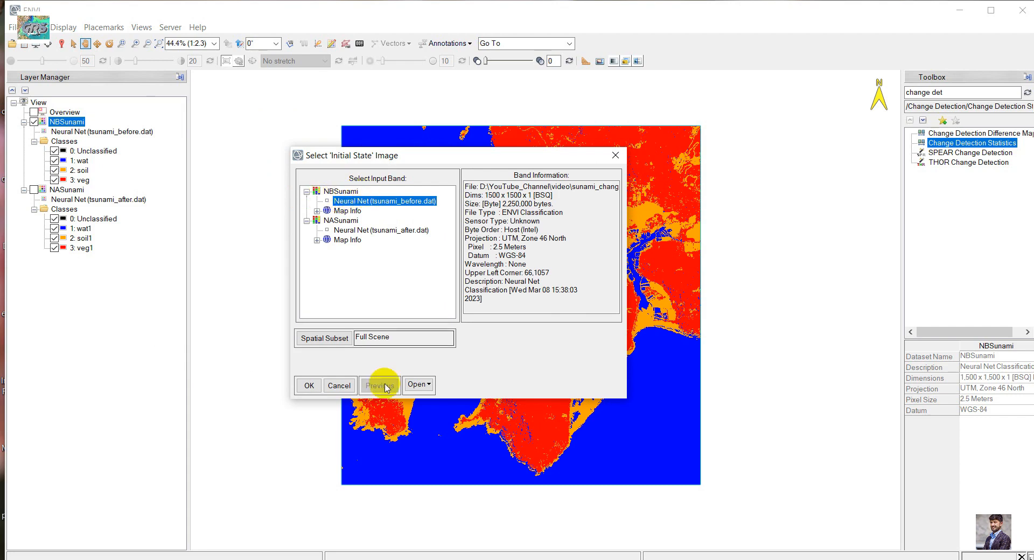
click(310, 386)
drag(254, 95, 379, 162)
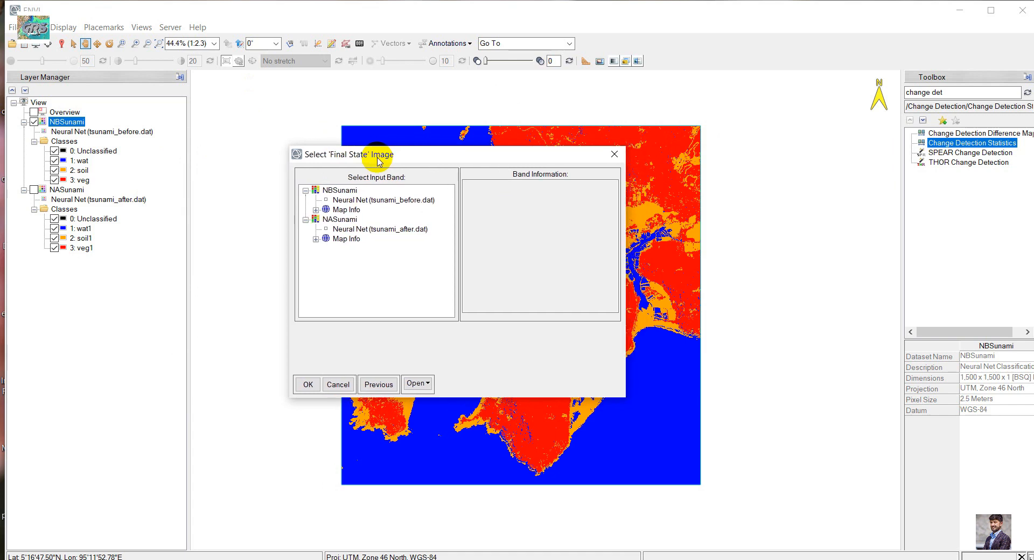
click(359, 229)
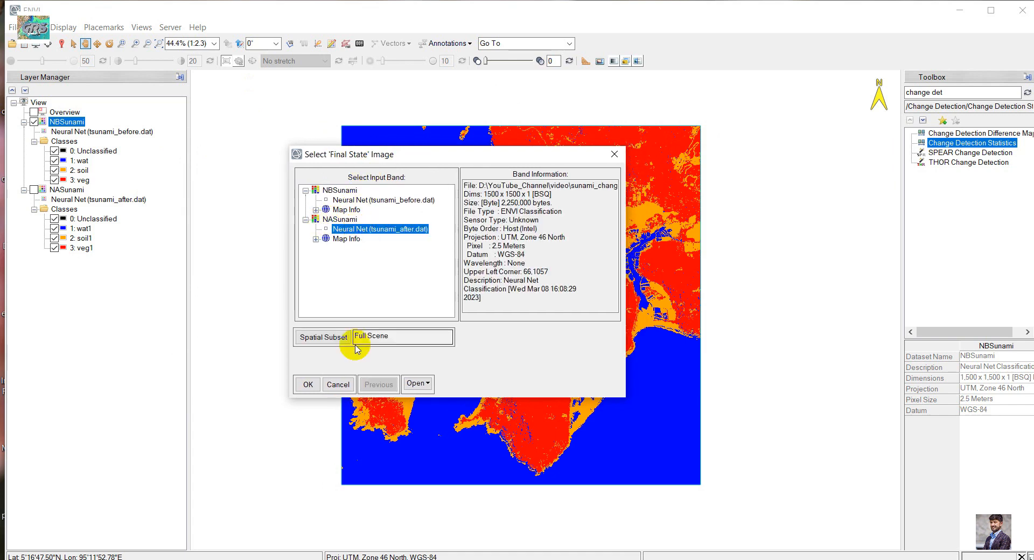
click(308, 384)
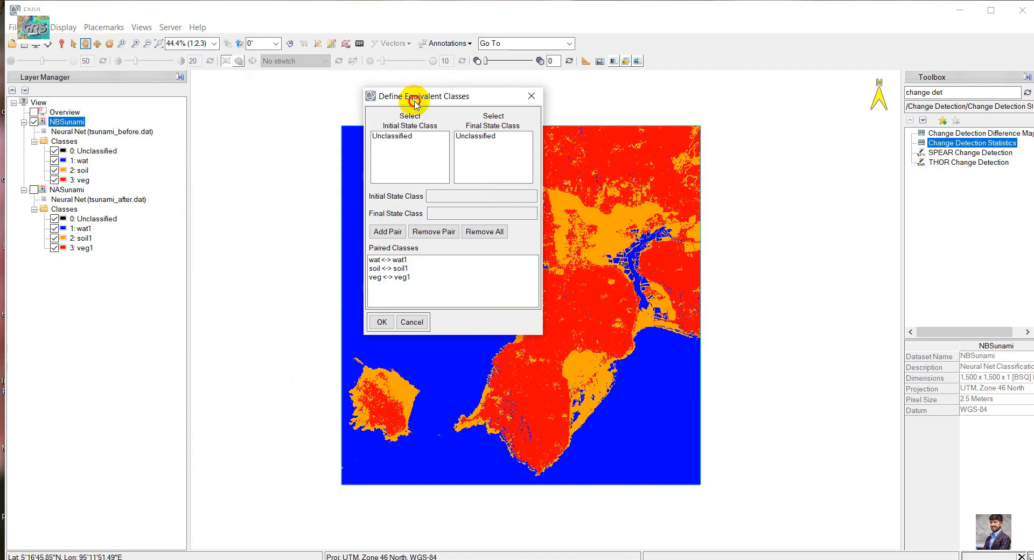
Check and accept the equivalent class pairs wat–wat1, soil–soil1 and veg–veg1
drag(411, 96, 298, 155)
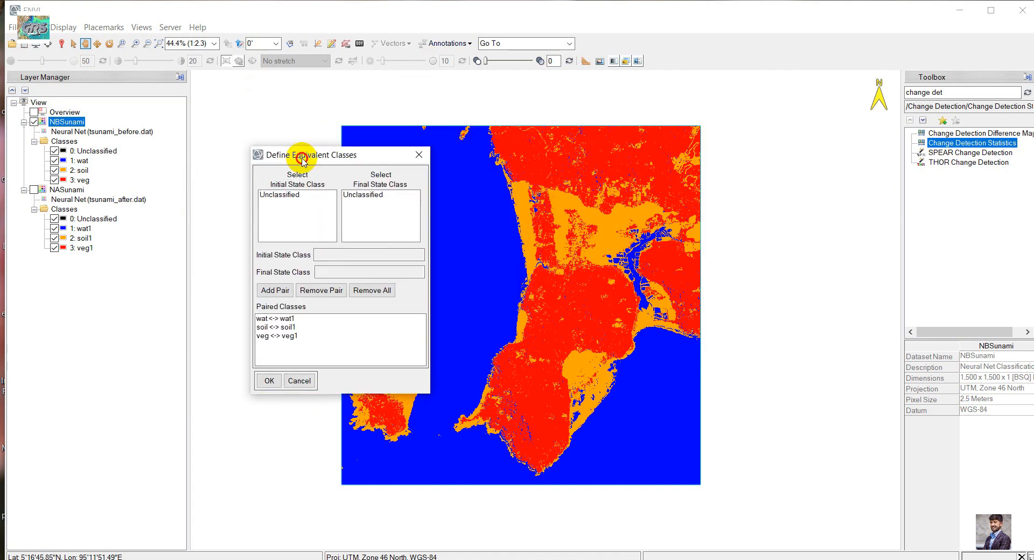
click(264, 320)
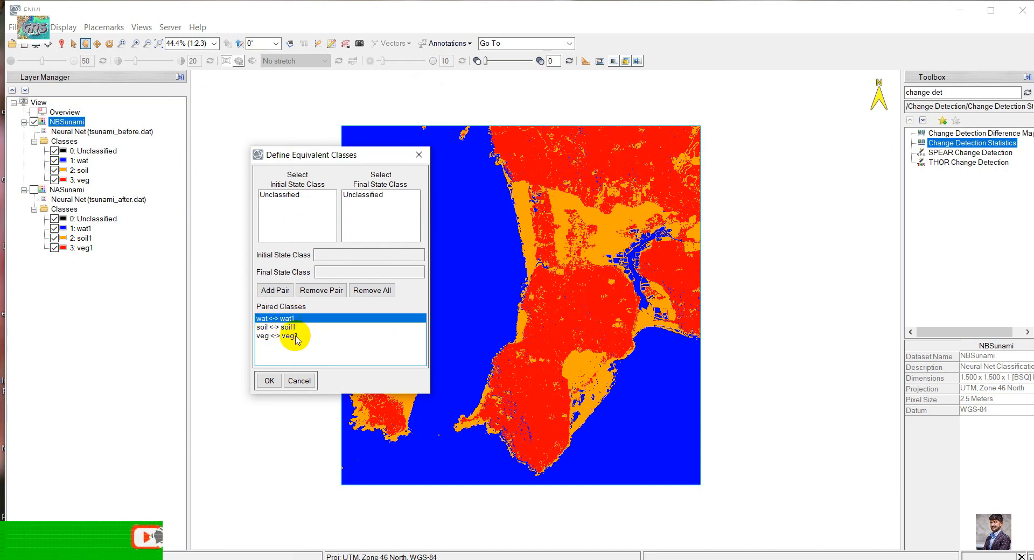
click(269, 381)
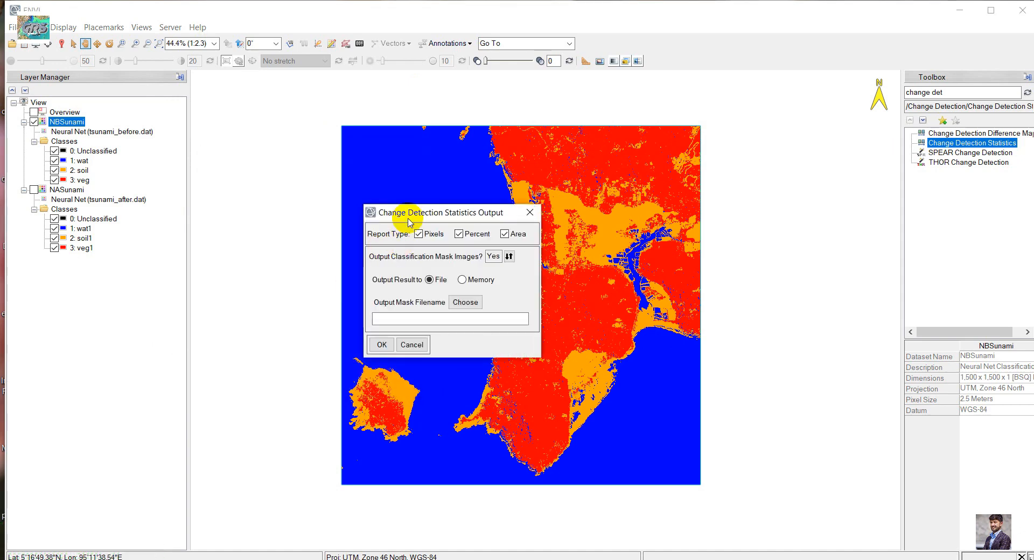
Toggle the Pixels, Percent and Area report types off and on again in the statistics output settings
drag(413, 215, 280, 221)
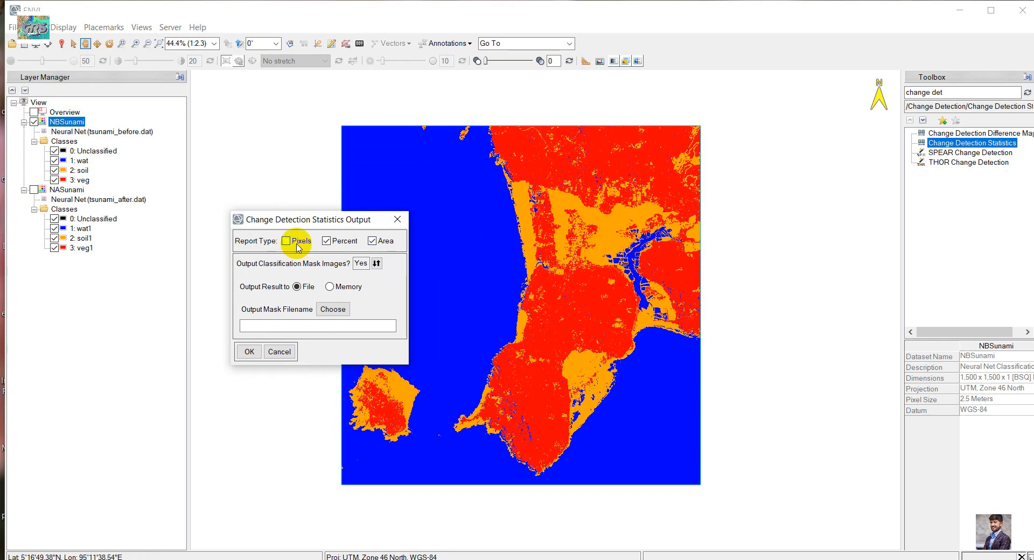
click(288, 242)
click(331, 241)
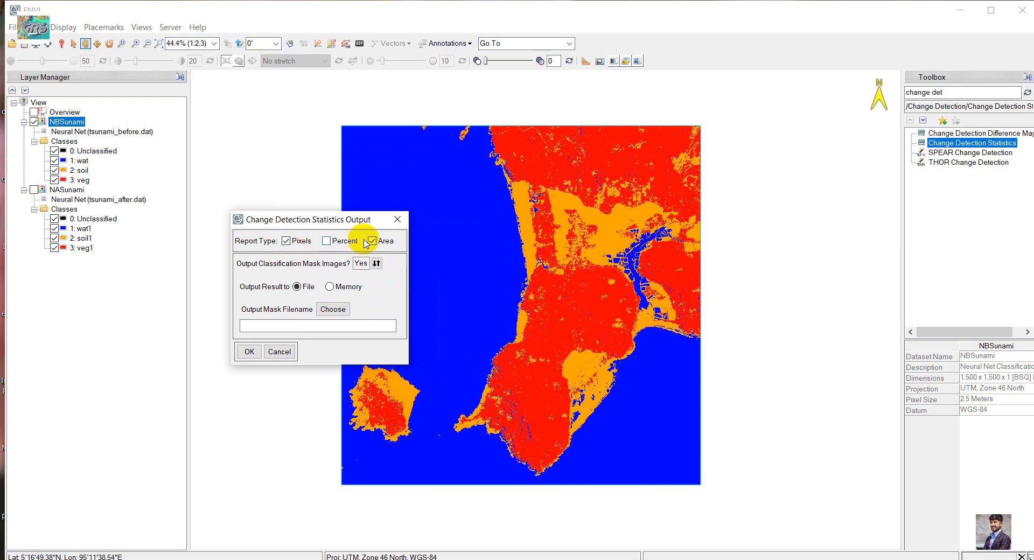
click(328, 242)
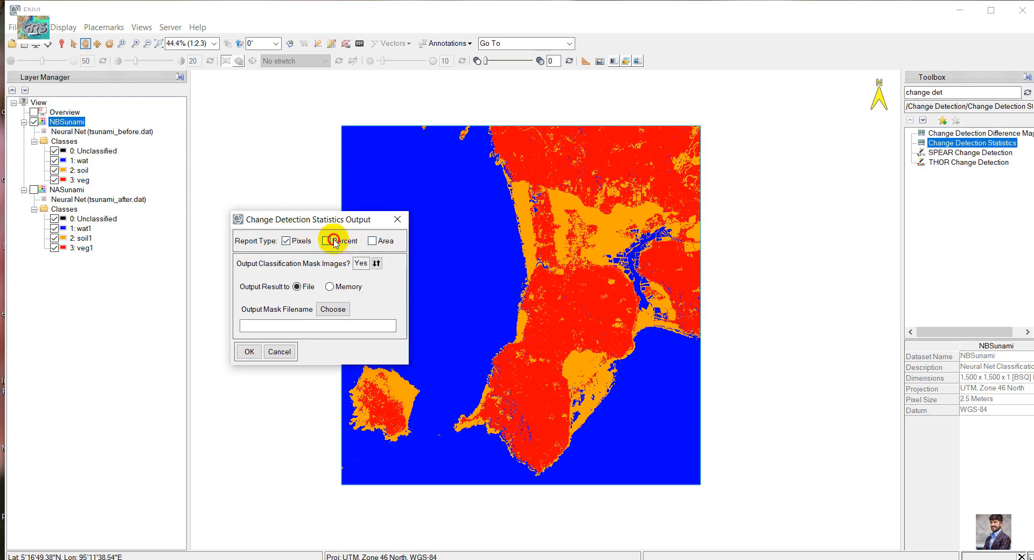
click(372, 242)
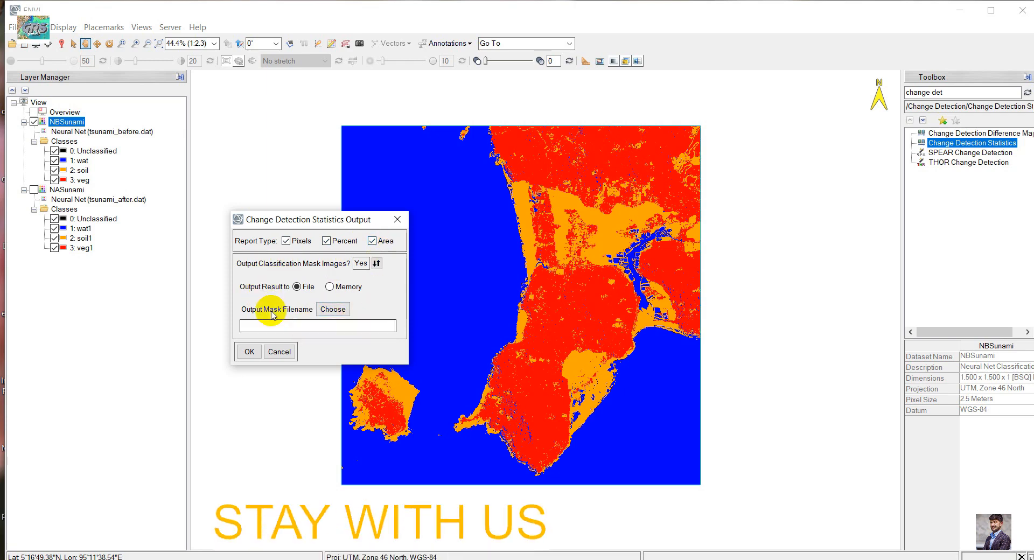
Set the output mask file to changeDetectionStatistics in the video\statistic\out folder and run the change detection statistics
click(333, 311)
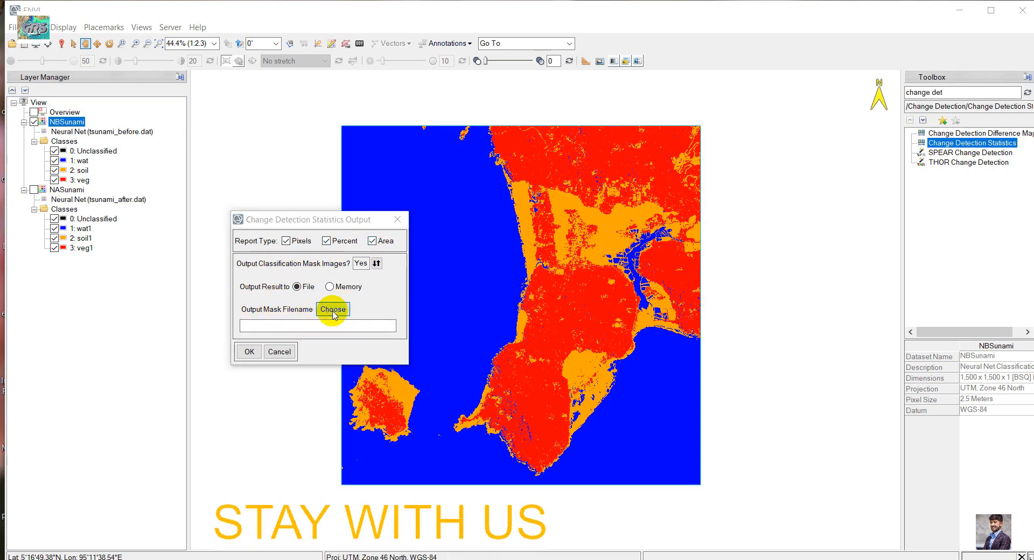
click(355, 228)
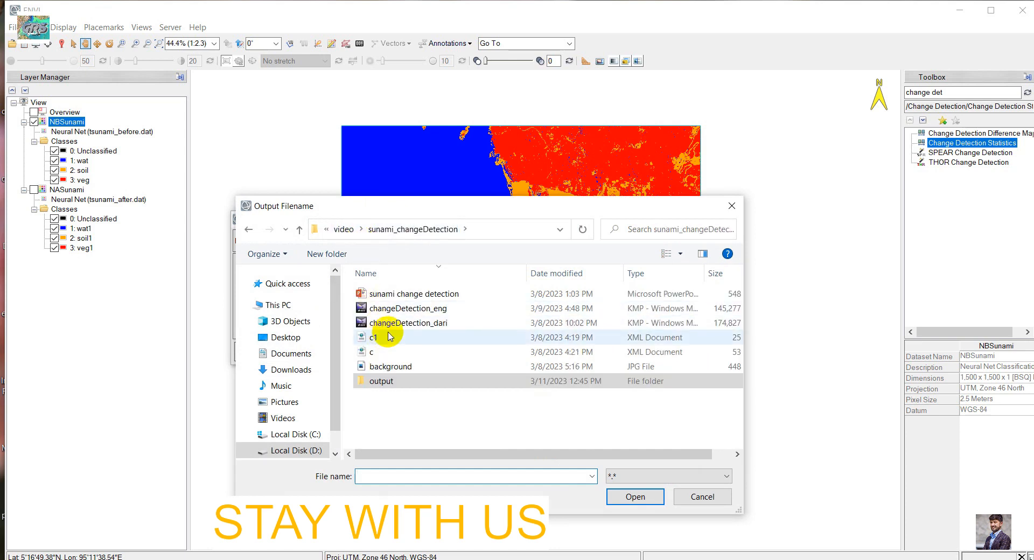
click(343, 229)
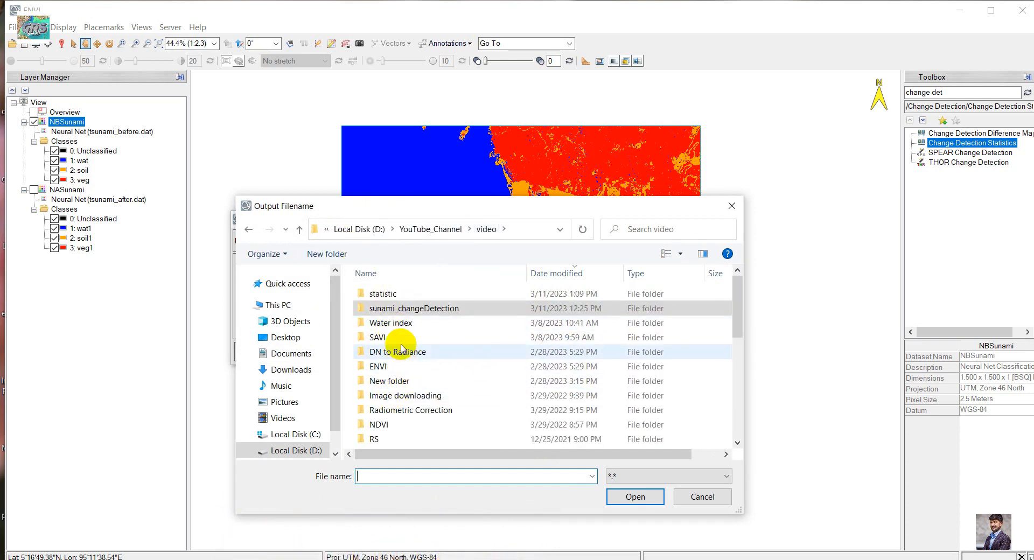
double_click(381, 293)
click(388, 297)
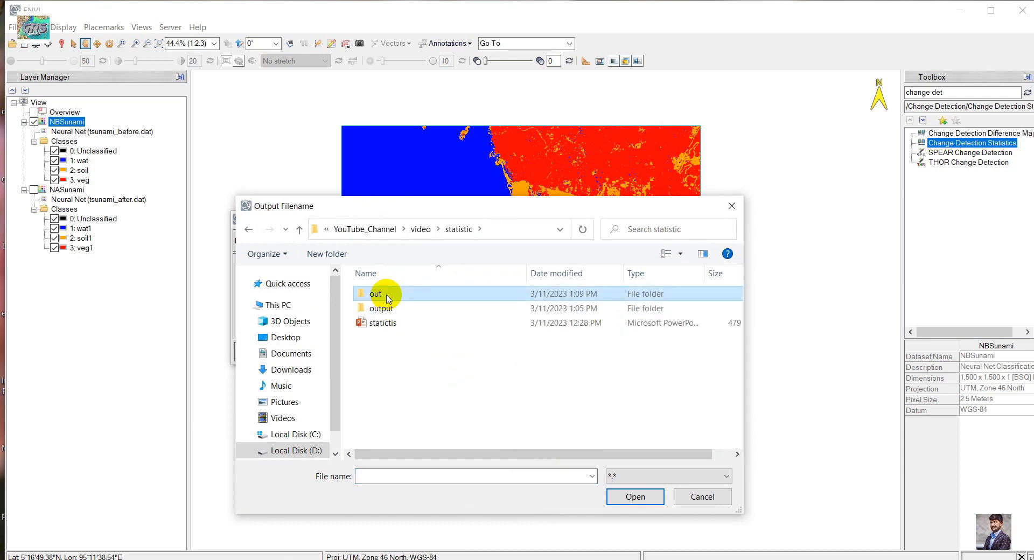
double_click(388, 298)
click(377, 477)
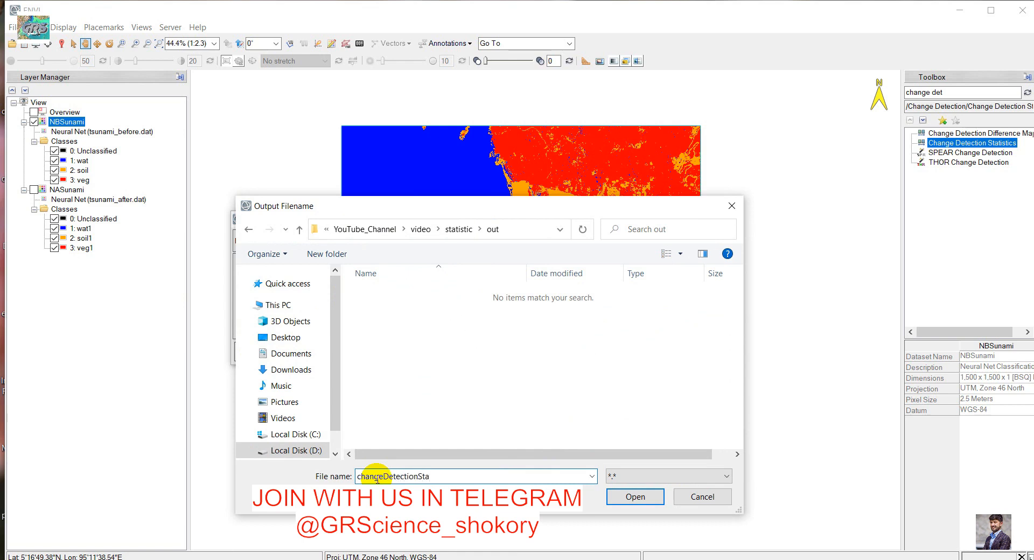
text(changeDetectionStatistics)
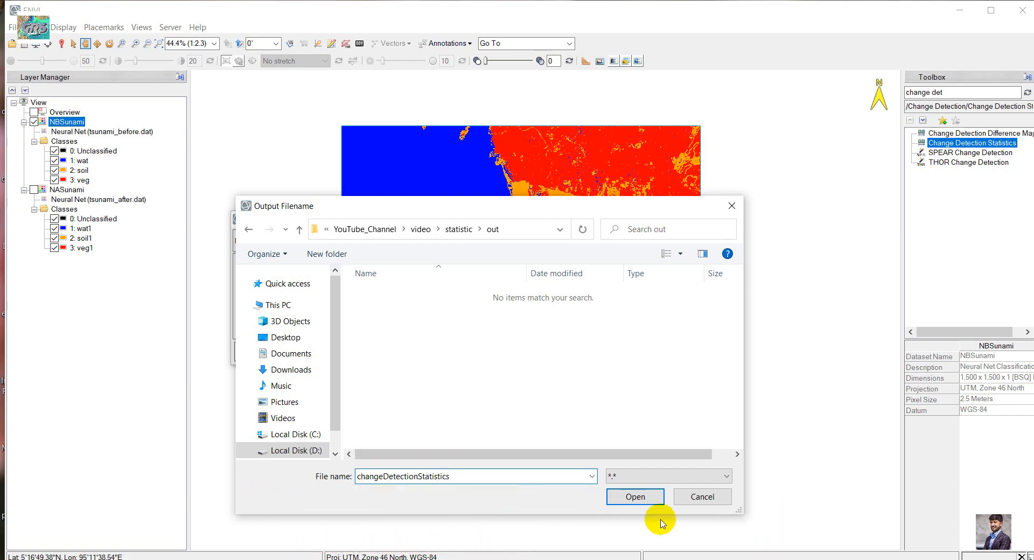
click(637, 497)
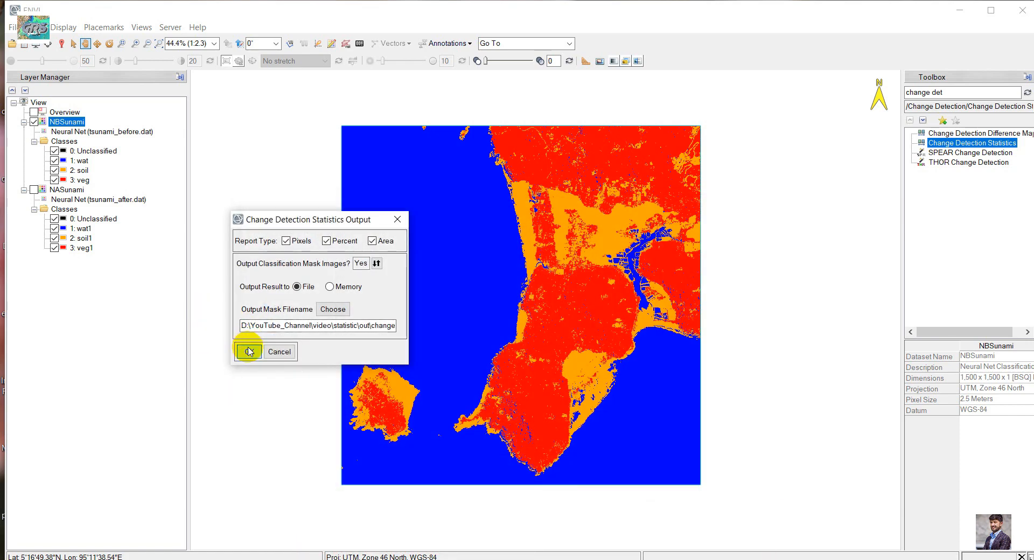
click(249, 351)
Enlarge the Change Detection Statistics report window and review its percentage and area tables
drag(297, 92, 471, 168)
drag(597, 338, 798, 488)
drag(459, 171, 431, 166)
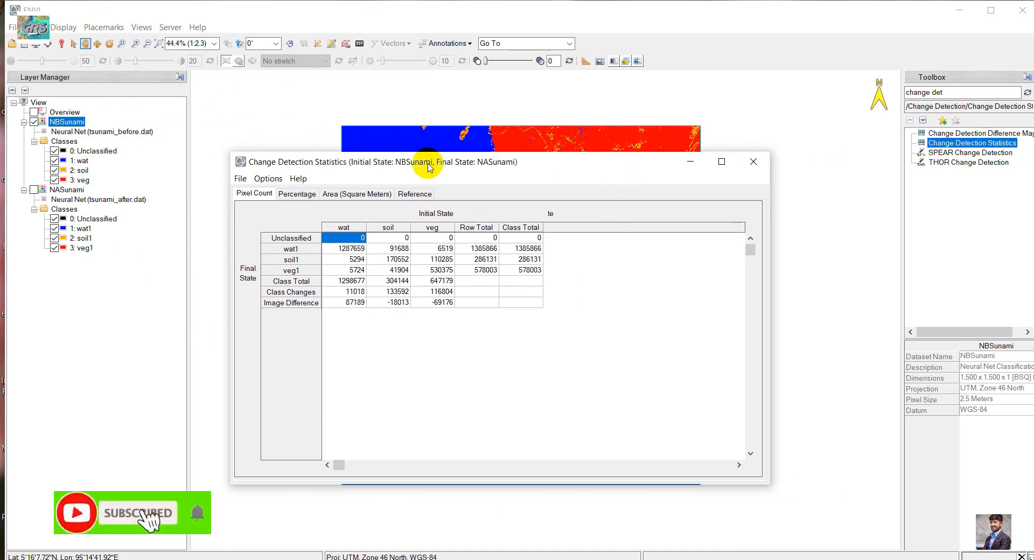
drag(408, 173, 430, 173)
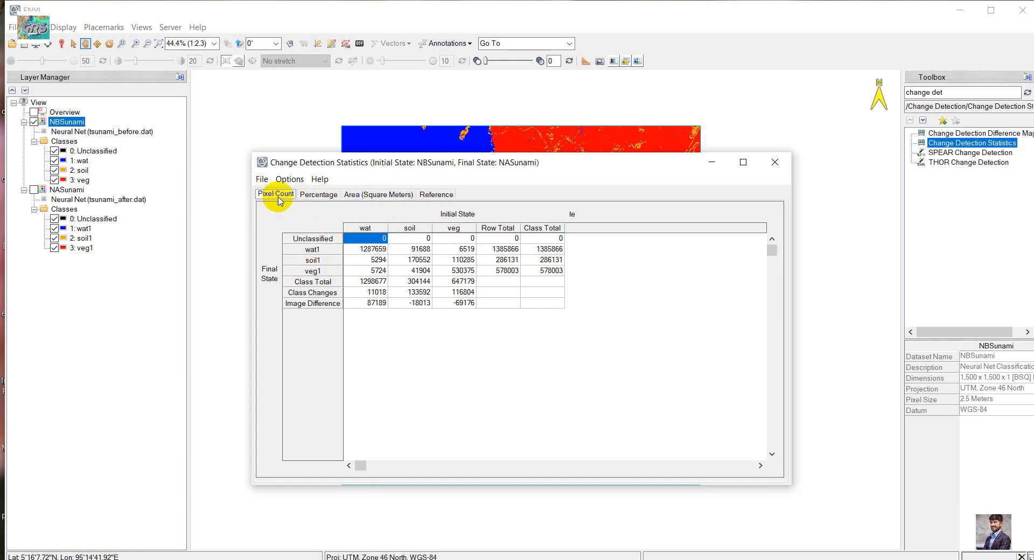
click(320, 195)
click(366, 198)
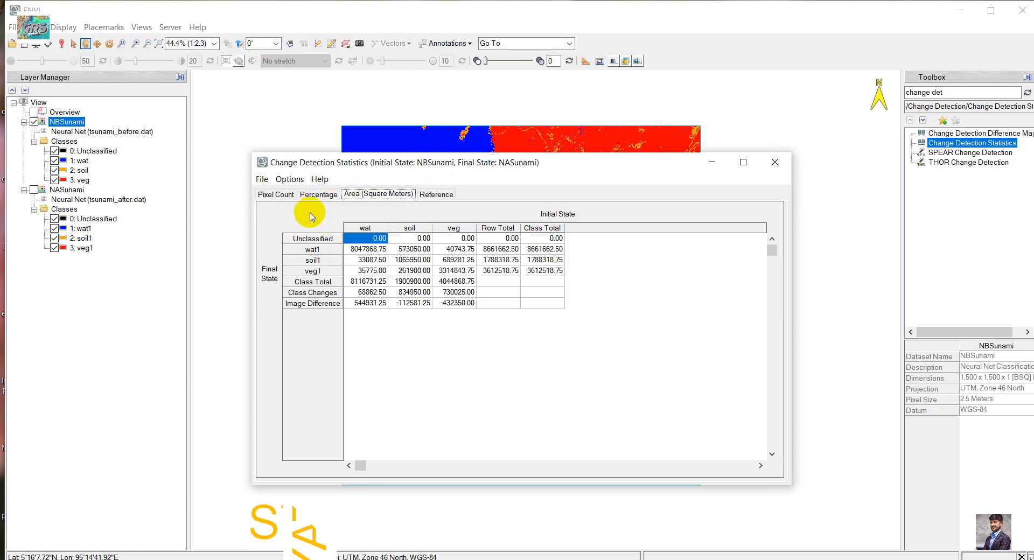
click(321, 197)
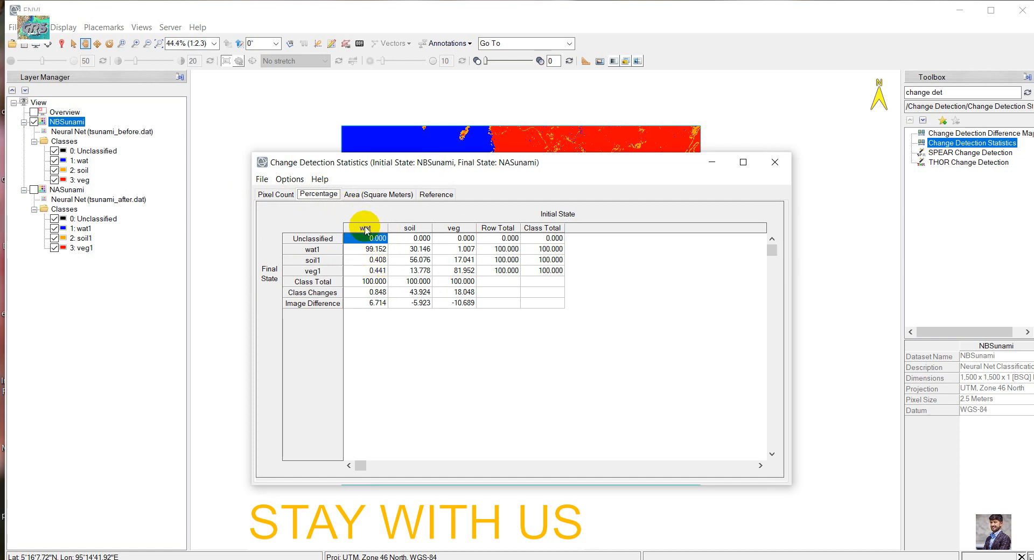
Examine in the percentage table how the initial wat class is distributed over wat1, soil1 and veg1
click(366, 250)
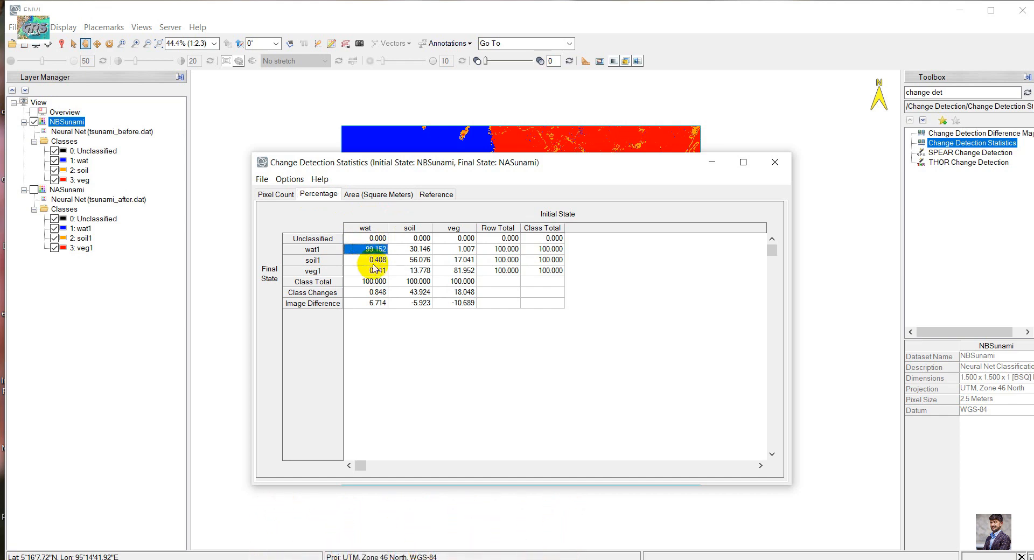
click(371, 262)
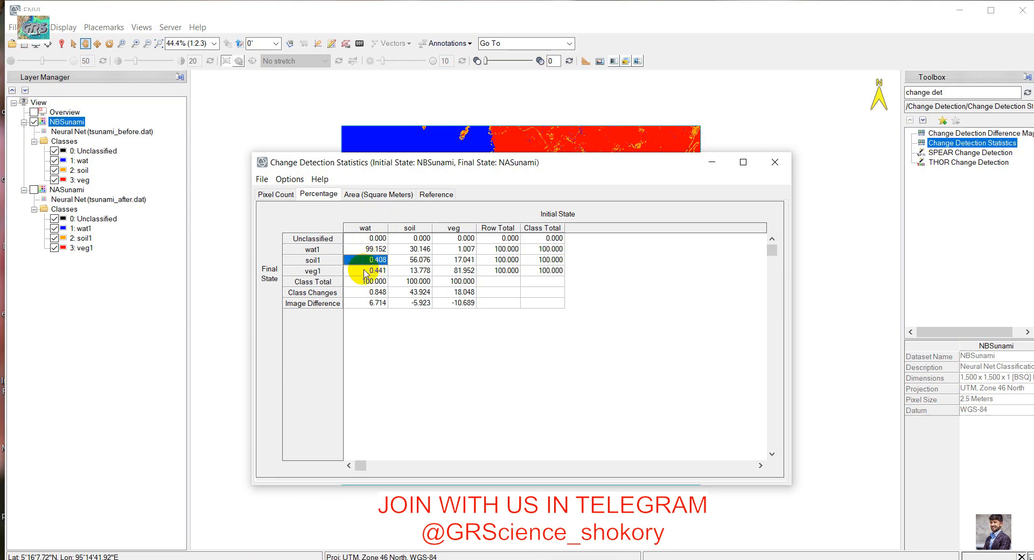
click(364, 272)
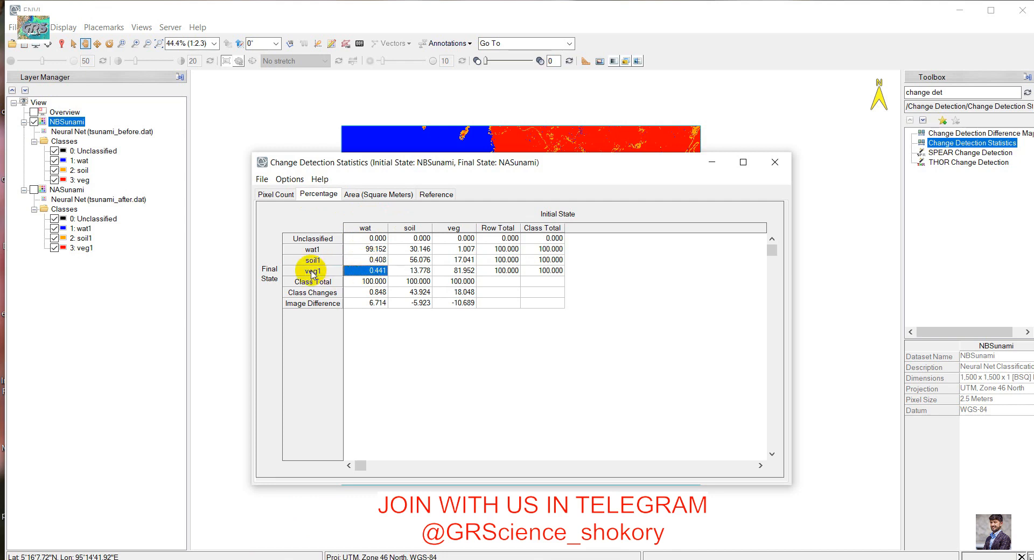
Examine the share of the initial soil class that became wat1 in the percentage table
click(412, 251)
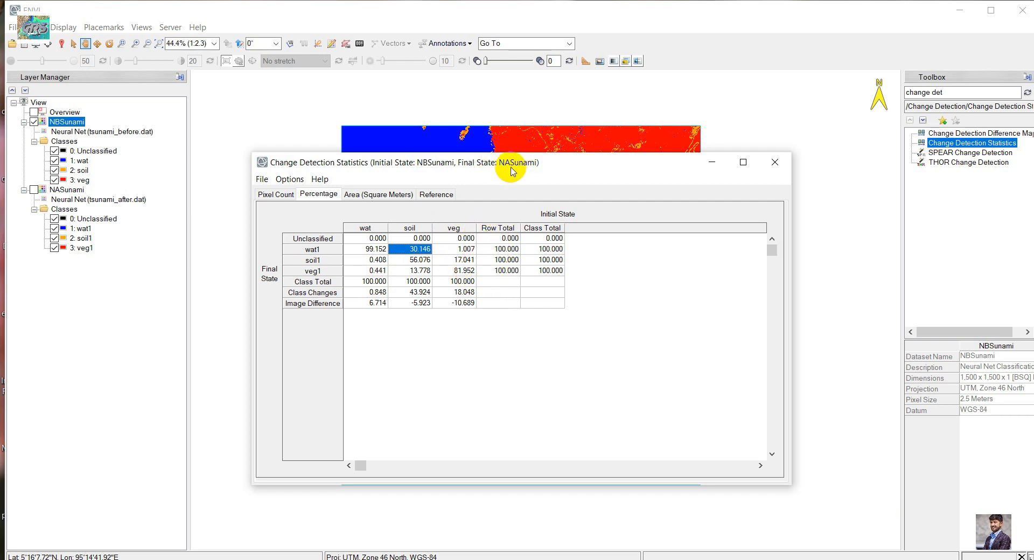
drag(510, 168, 530, 164)
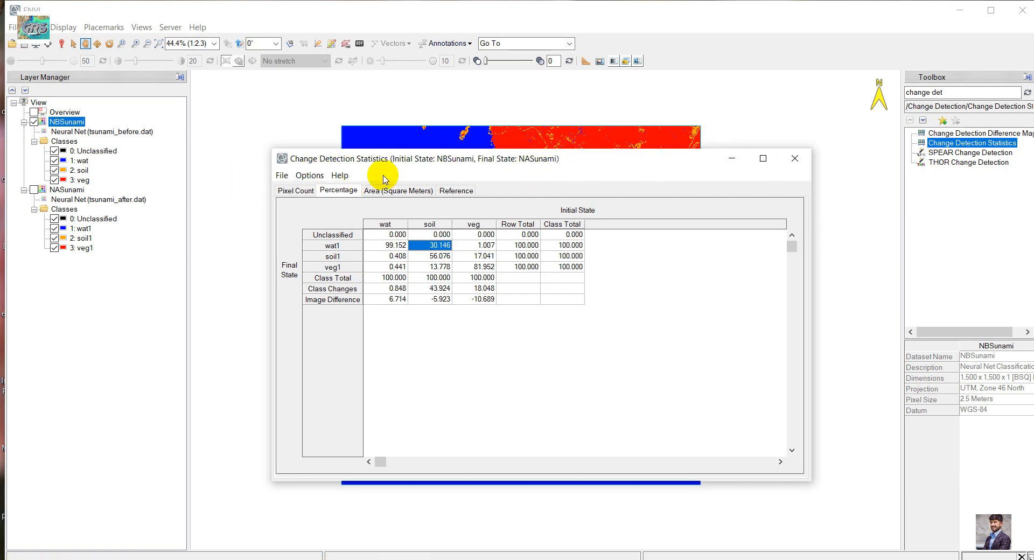
Load the changeDetectionStatistics mask into the view as grayscale and move the Data Manager clear of the layer list
click(24, 45)
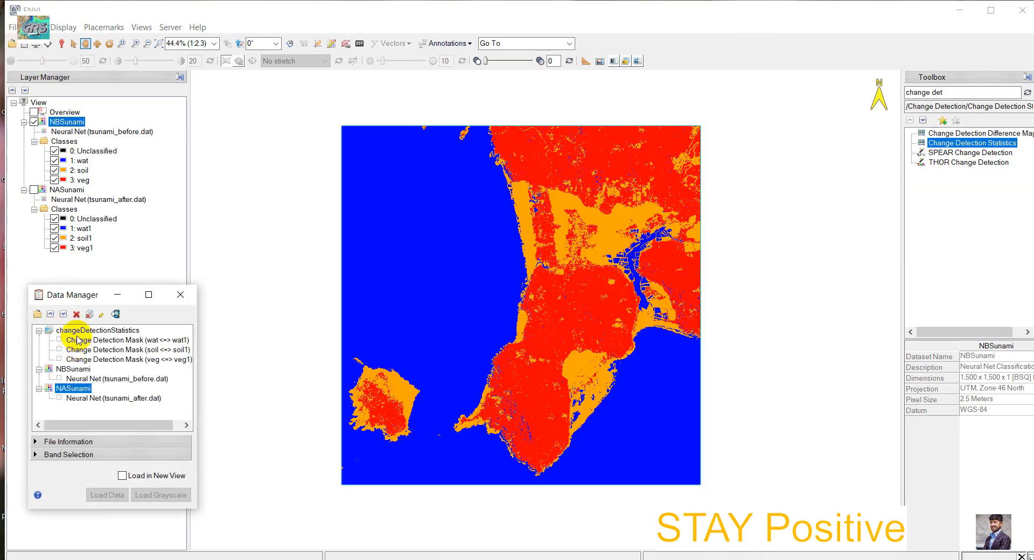
click(77, 332)
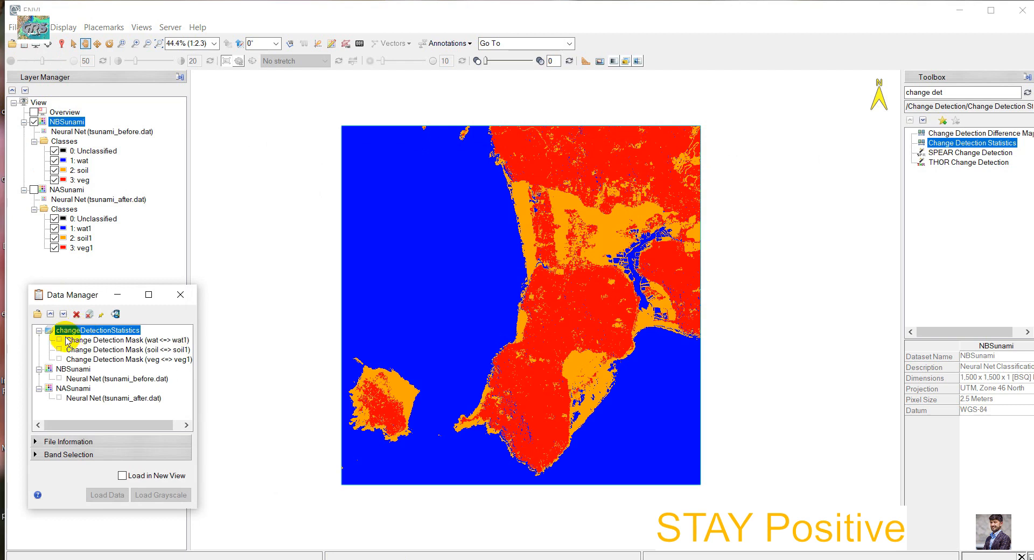
right_click(97, 333)
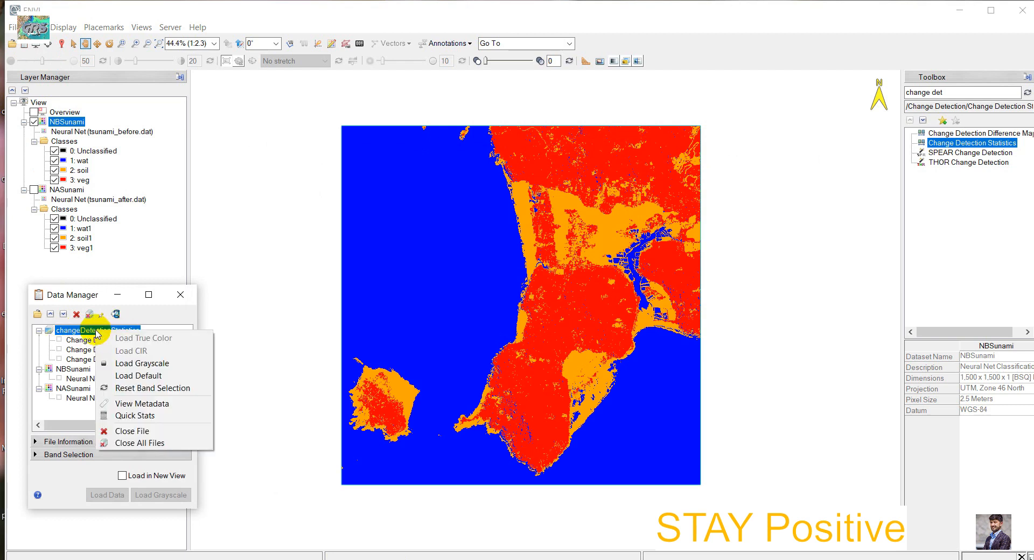
click(139, 364)
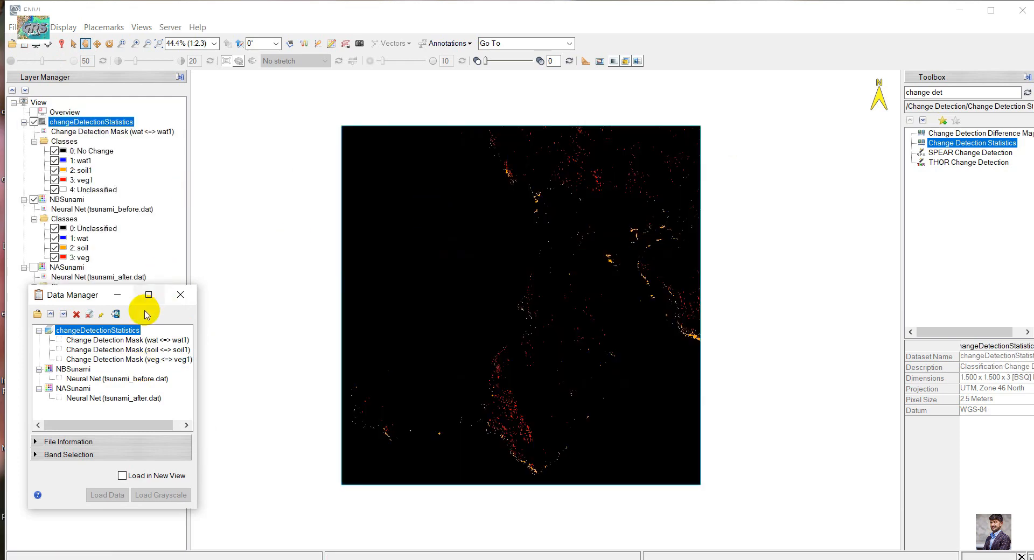
drag(74, 296, 75, 399)
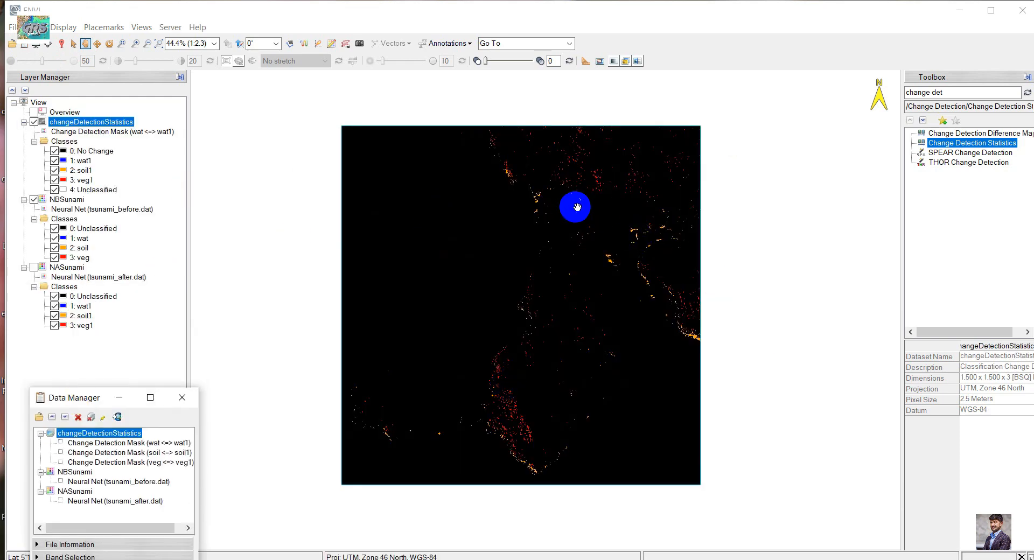
Examine the wat to wat1 change mask closely along the northwestern coast, the southern peninsula and the eastern shore
scroll(558, 223, up, 3)
drag(517, 205, 494, 202)
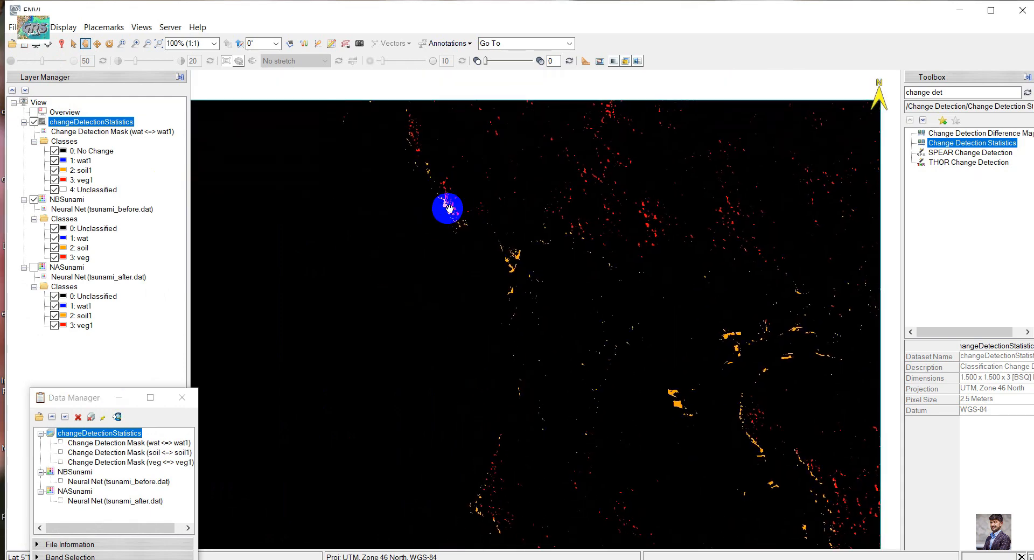
scroll(453, 206, up, 6)
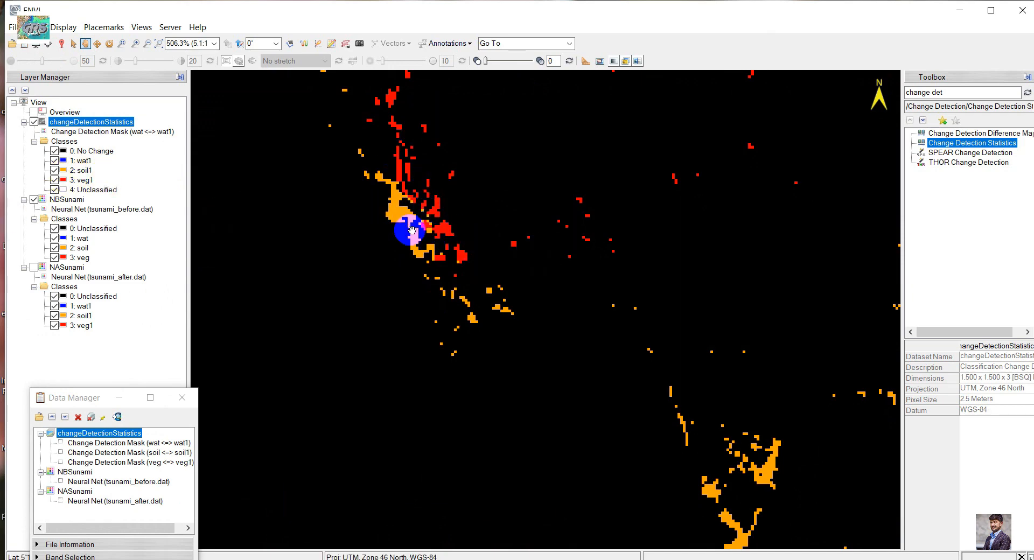
scroll(481, 293, down, 4)
scroll(481, 292, down, 2)
scroll(399, 411, up, 7)
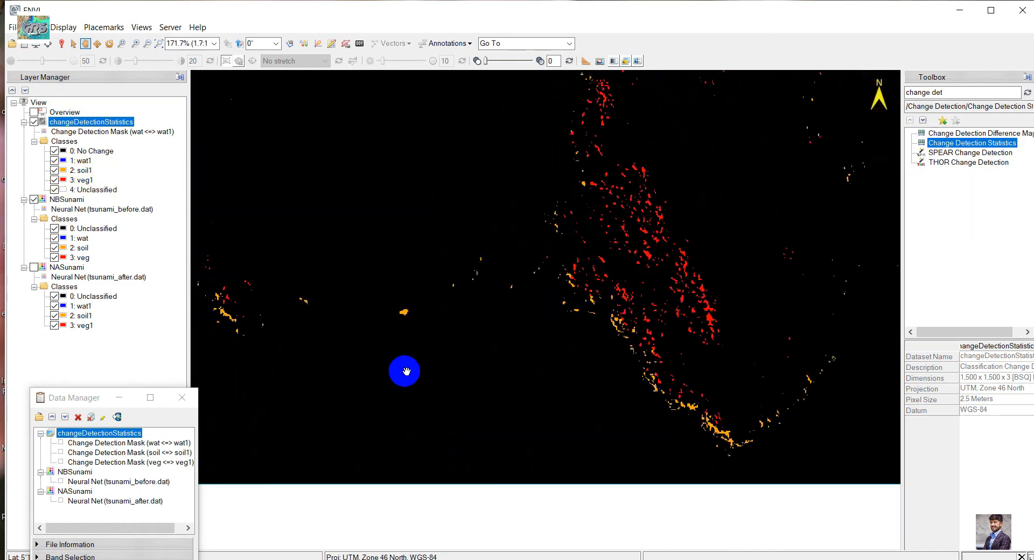
drag(550, 350, 376, 501)
scroll(554, 338, down, 2)
drag(585, 305, 349, 391)
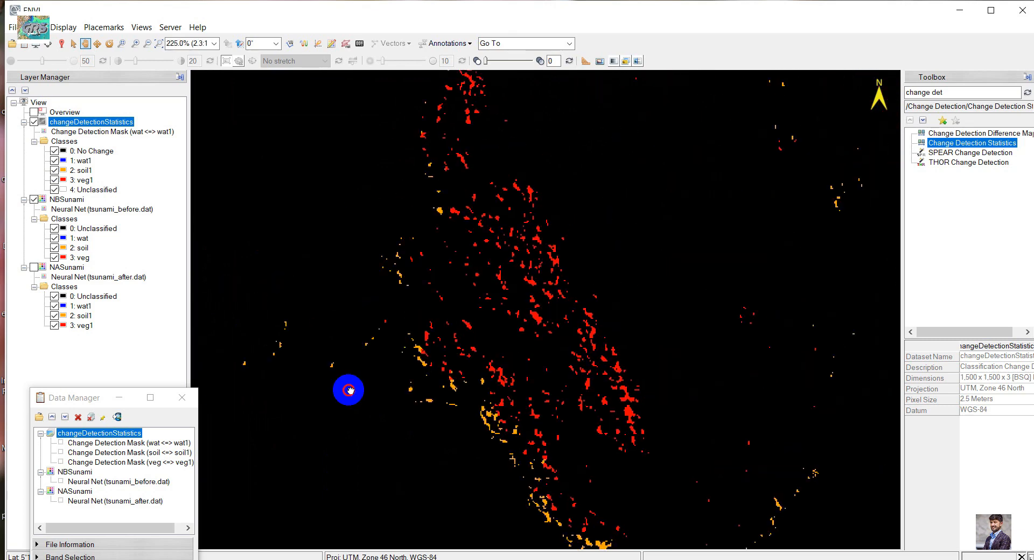
scroll(474, 412, down, 1)
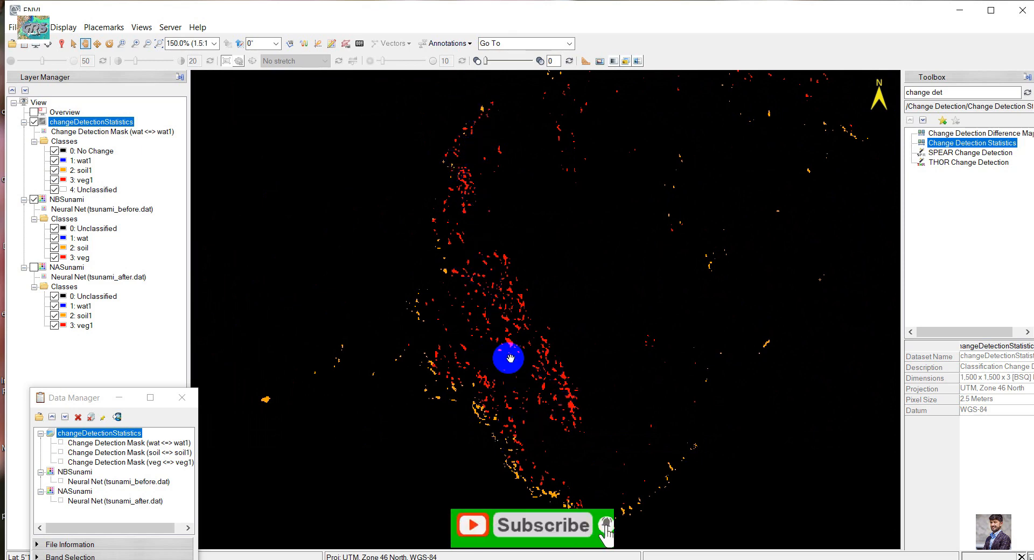
scroll(508, 360, down, 1)
drag(533, 289, 485, 472)
mouse_move(543, 204)
mouse_down()
mouse_move(475, 309)
mouse_move(450, 323)
mouse_move(427, 310)
mouse_move(491, 268)
mouse_up()
drag(291, 189, 522, 215)
scroll(525, 219, down, 2)
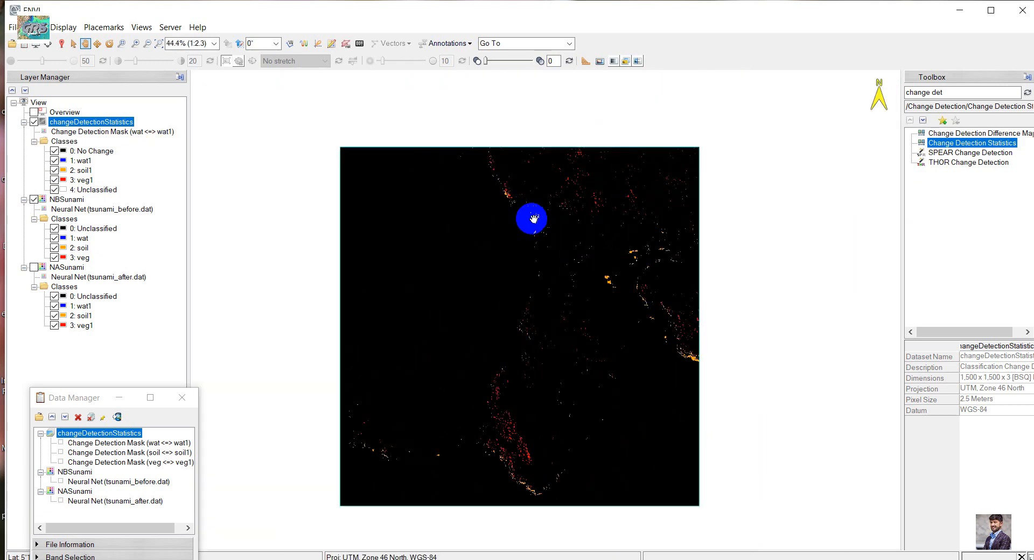
drag(512, 253, 508, 235)
scroll(526, 301, up, 2)
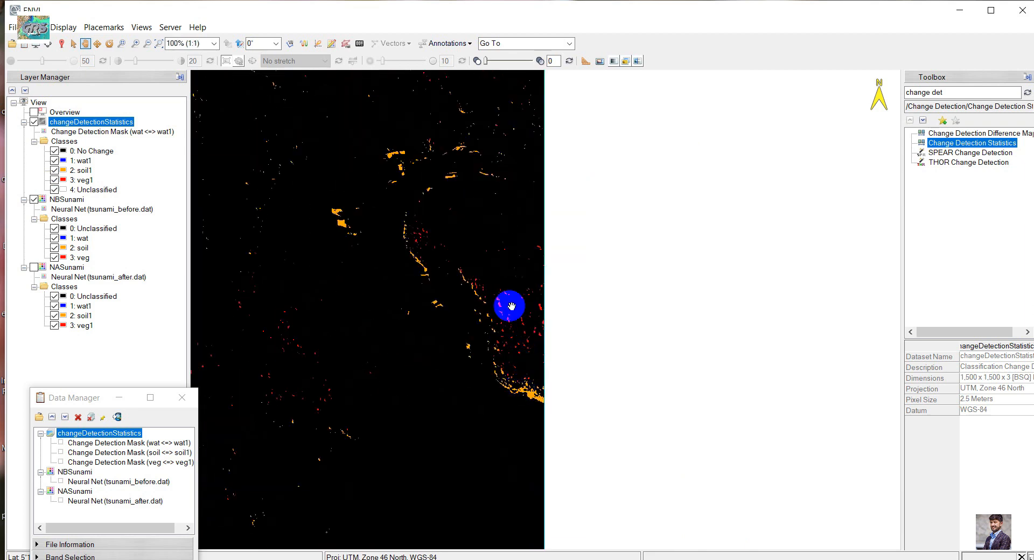
scroll(408, 264, down, 1)
scroll(364, 267, down, 1)
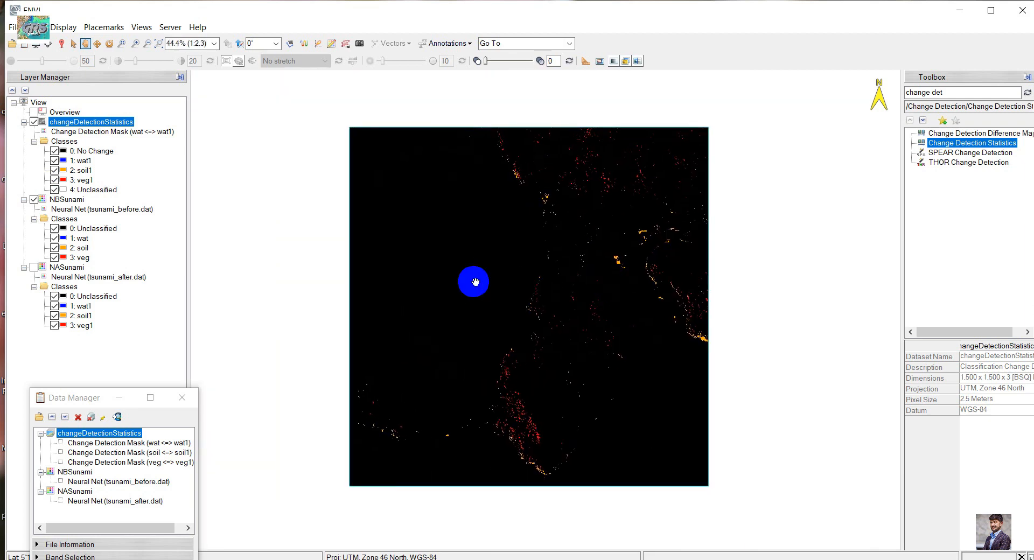
Compare the wat change mask with the NBSunami classification along the northwestern coast by switching the mask layer off and on
drag(64, 397, 93, 403)
click(35, 122)
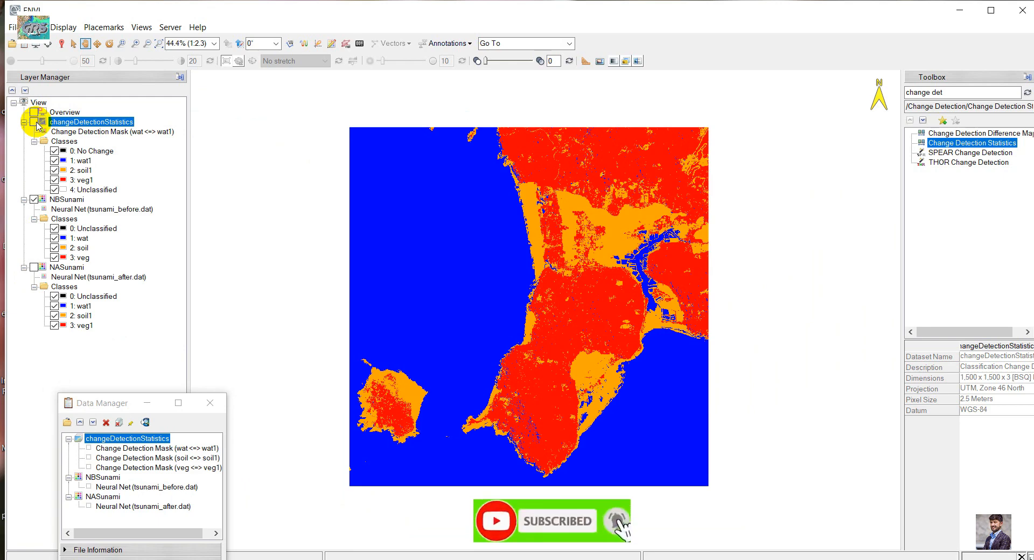
click(35, 122)
scroll(517, 161, up, 6)
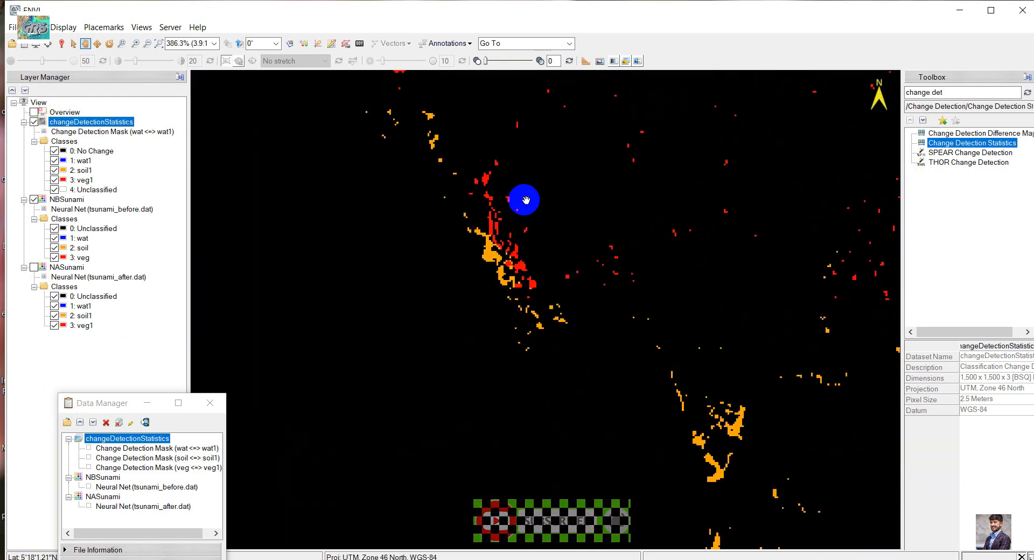
scroll(465, 276, up, 1)
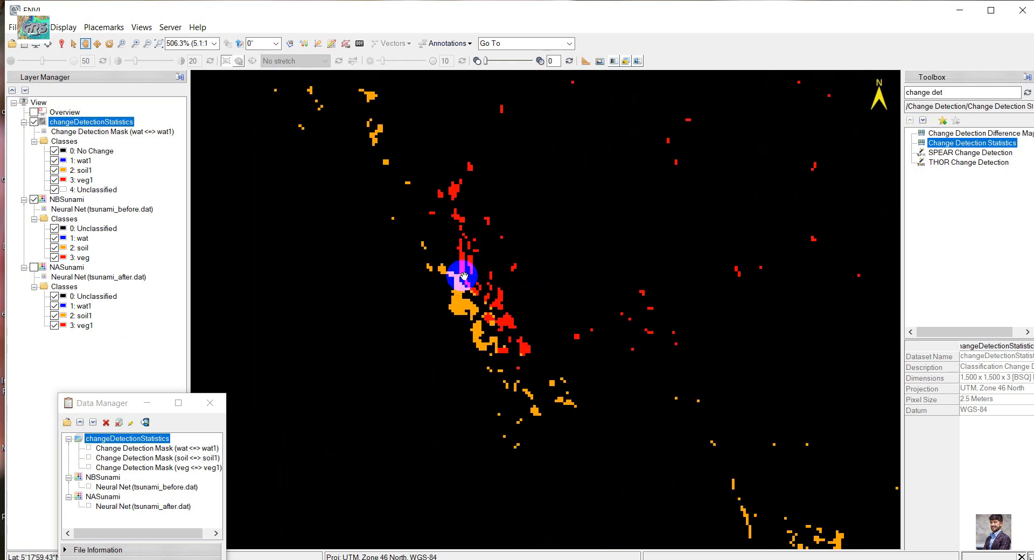
click(34, 122)
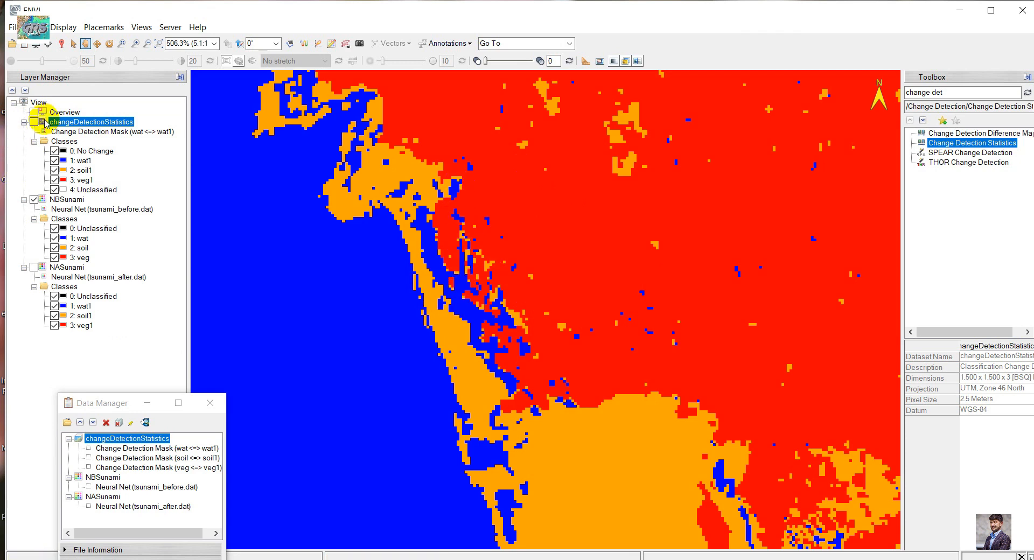
click(34, 122)
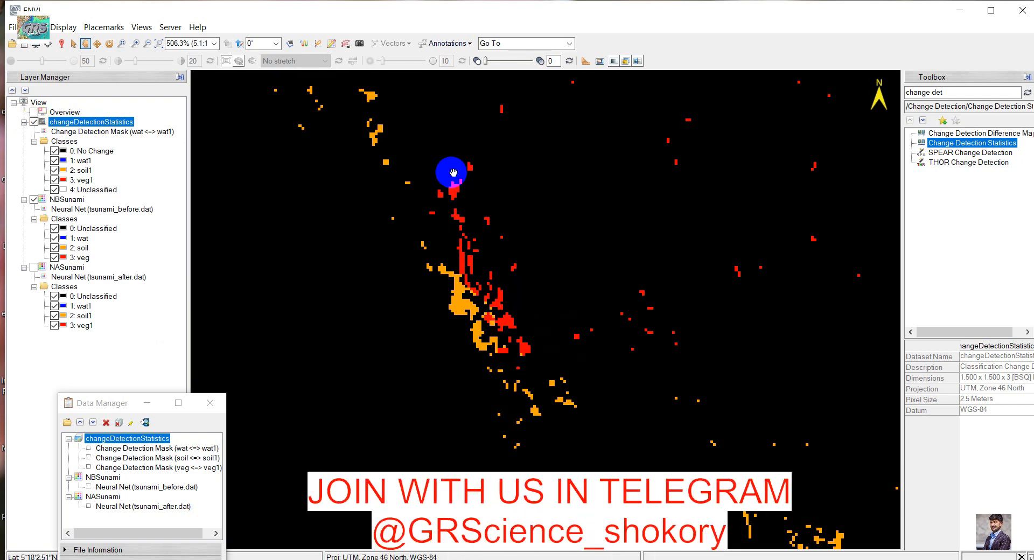
click(33, 122)
click(34, 122)
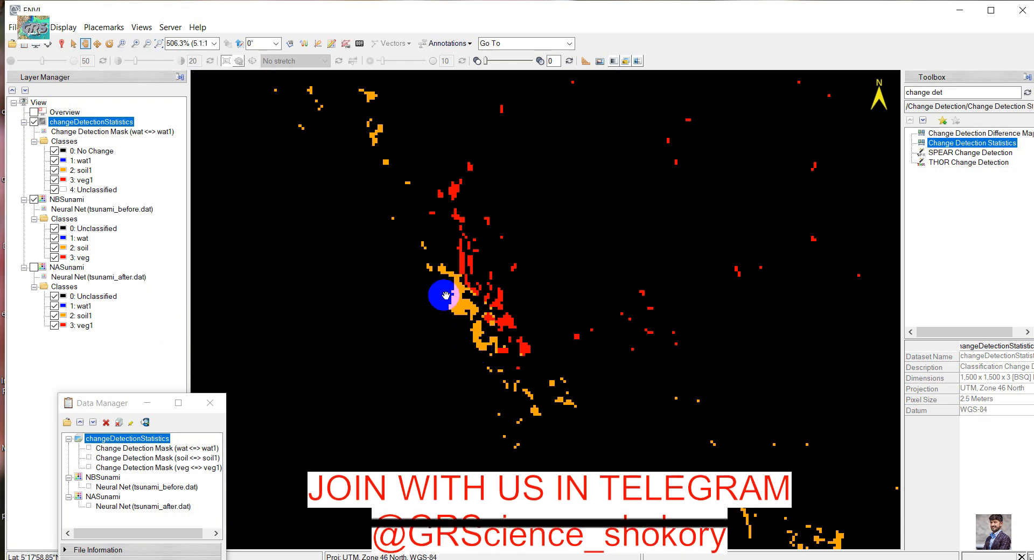
Hide the changeDetectionStatistics layer and bring the whole NBSunami classification into view
click(34, 123)
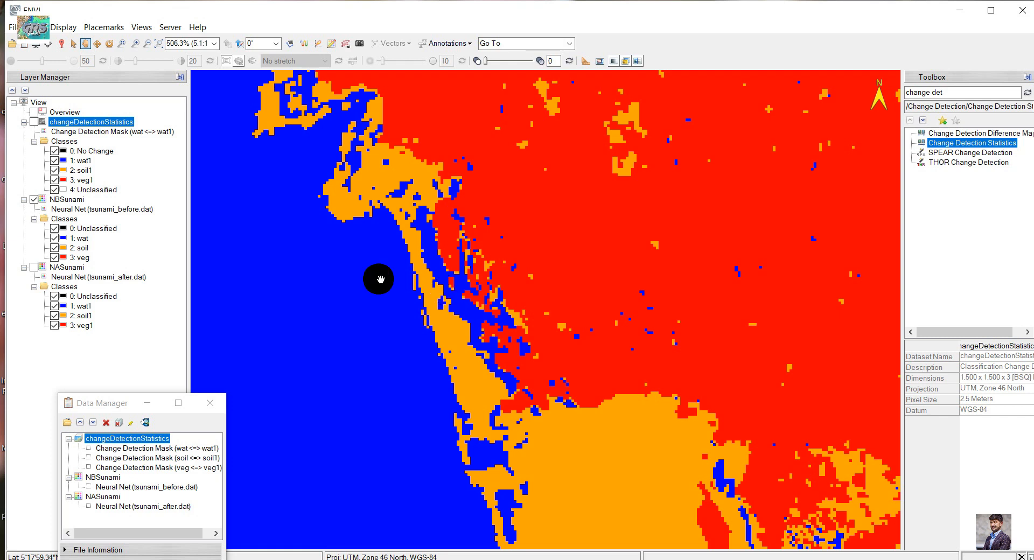
scroll(503, 306, down, 5)
drag(503, 307, 496, 172)
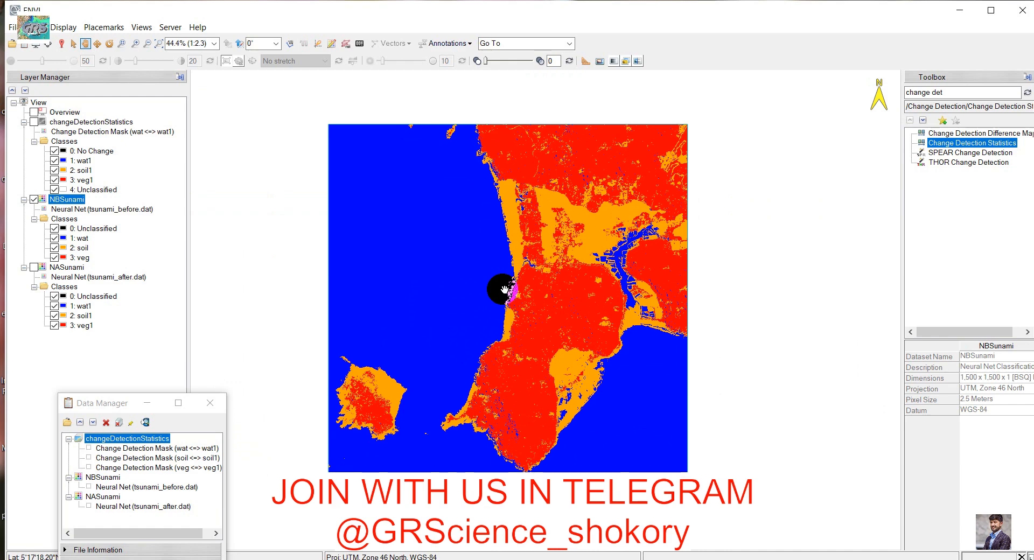
mouse_move(504, 289)
mouse_down()
mouse_move(477, 288)
mouse_move(504, 294)
mouse_up()
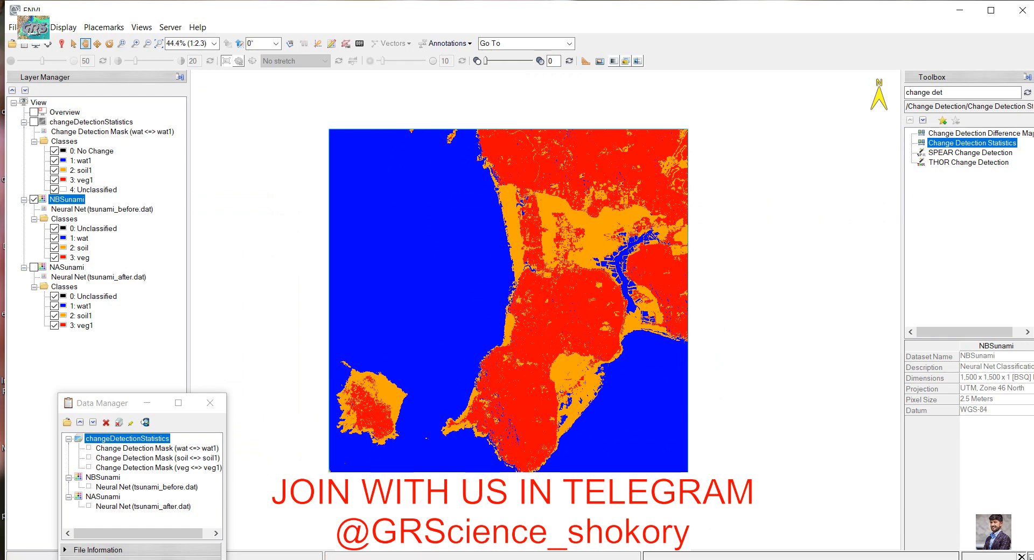
click(467, 448)
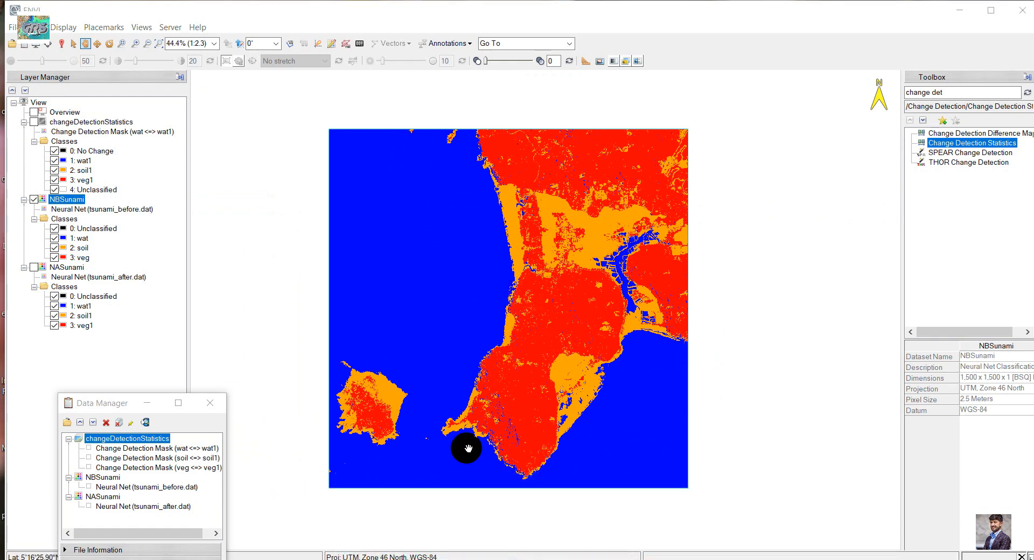